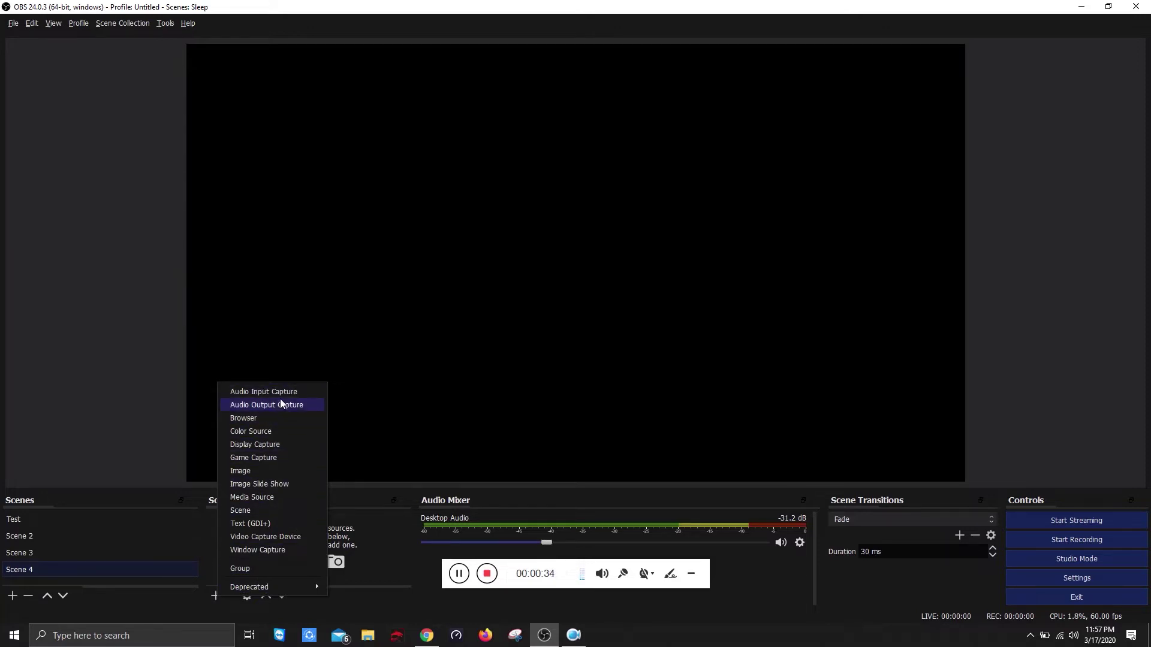
Add a new image source to Scene 4 using bryat-mcgill-relax-quote from the Pic Source folder in Pictures.
{"action": "left_click", "coordinate": [239, 471]}
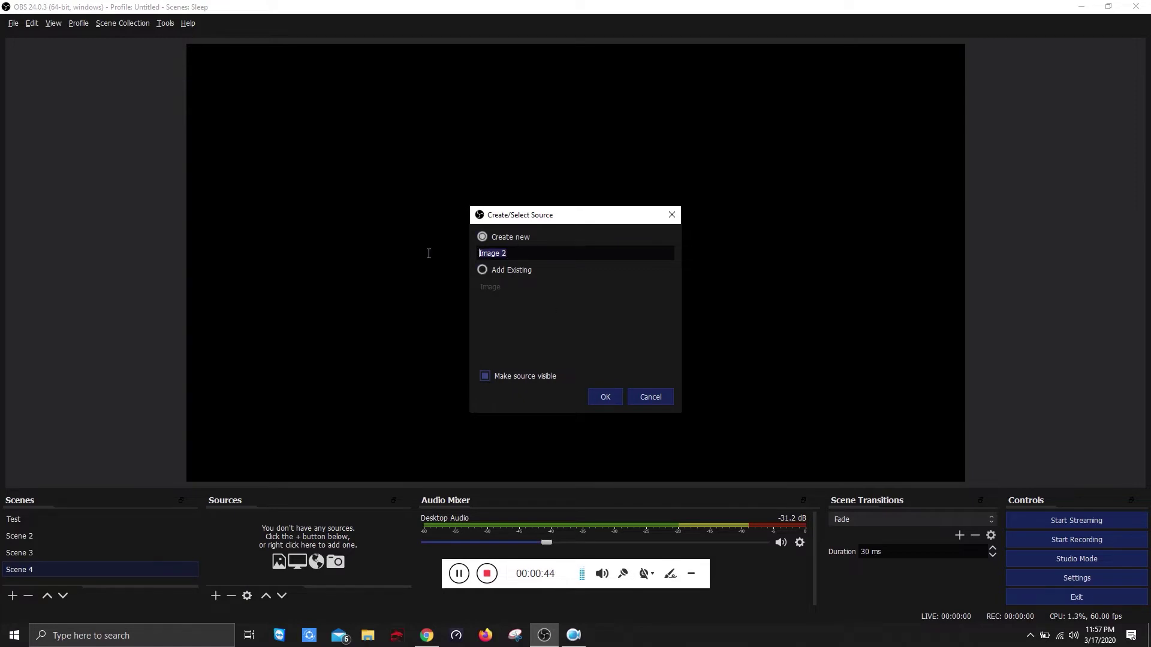
{"action": "left_click", "coordinate": [609, 399]}
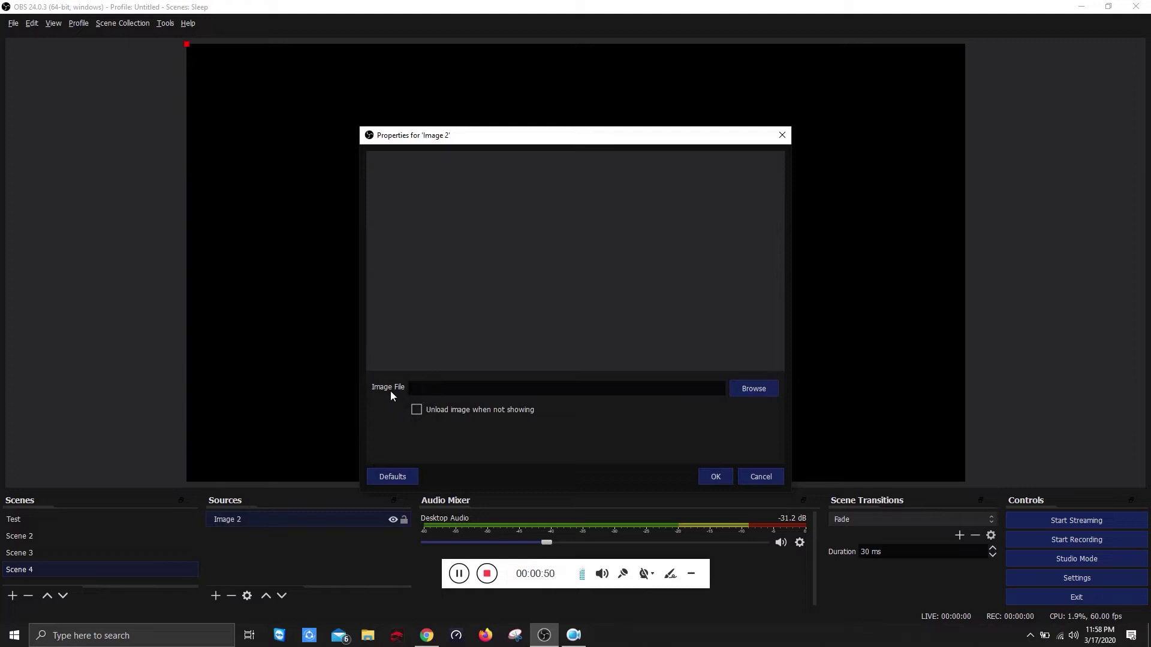
{"action": "left_click", "coordinate": [753, 389]}
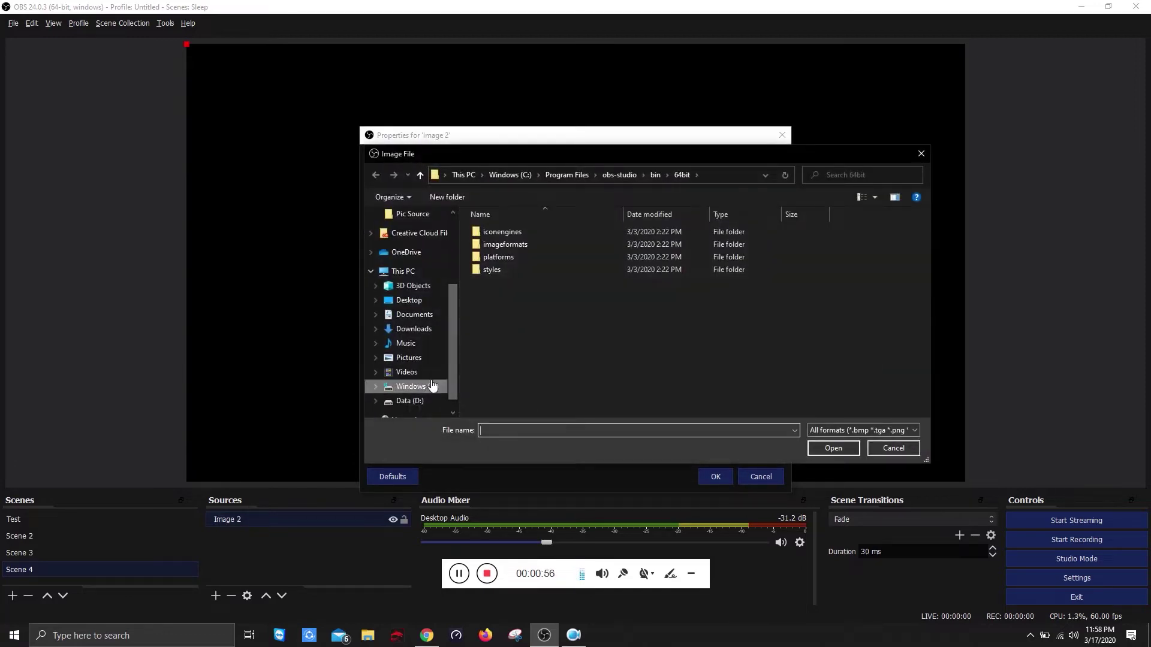
{"action": "left_click", "coordinate": [420, 358]}
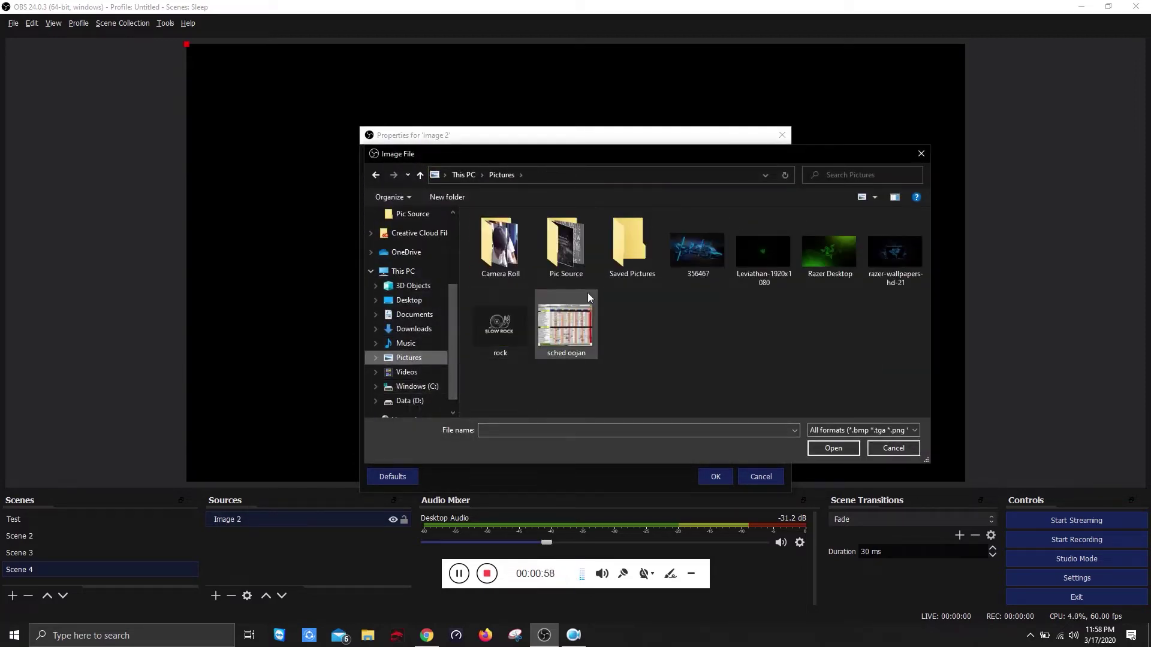
{"action": "double_click", "coordinate": [560, 255]}
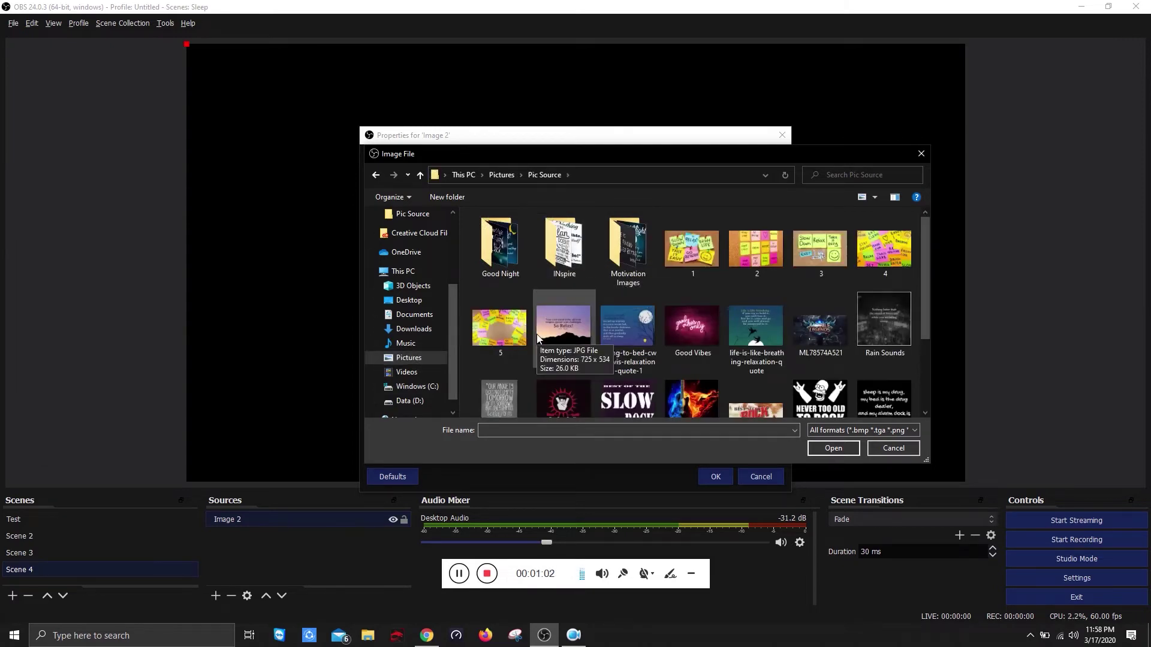
{"action": "scroll", "coordinate": [782, 341], "scroll_direction": "down", "scroll_amount": 1}
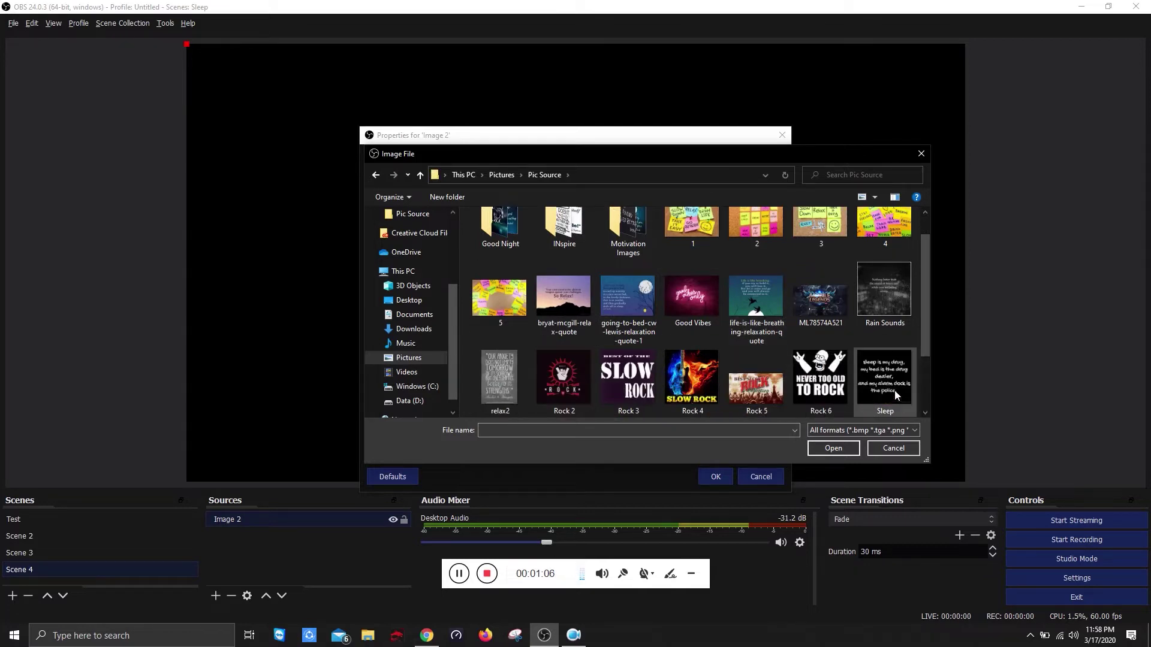
{"action": "left_click", "coordinate": [558, 309]}
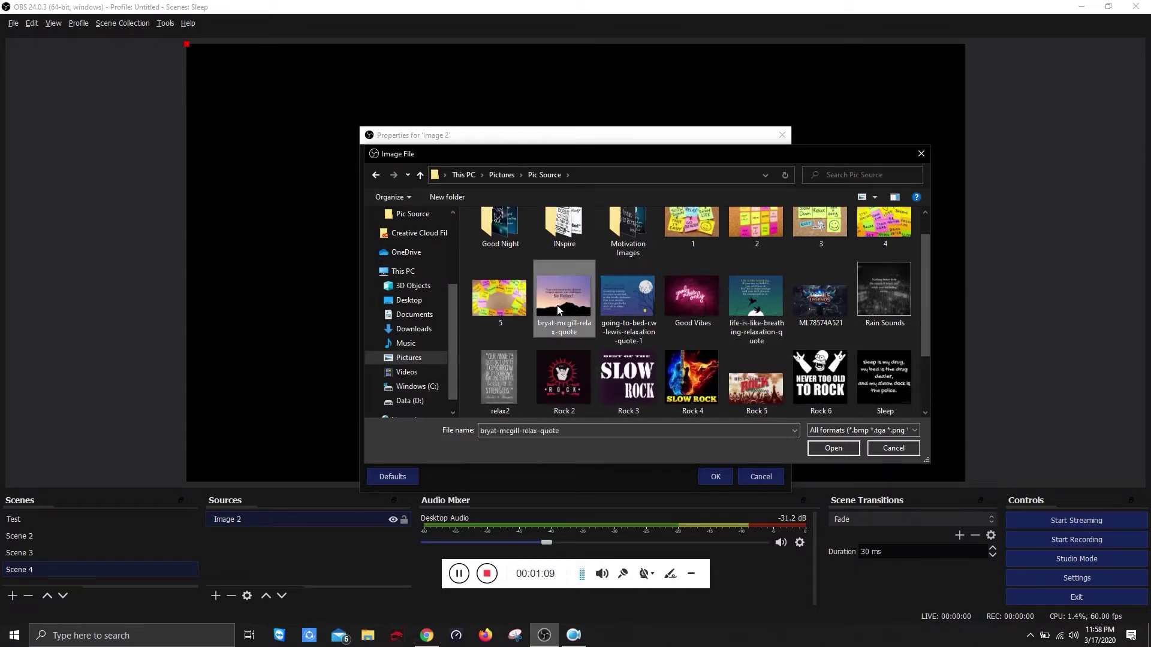
{"action": "left_click", "coordinate": [825, 448]}
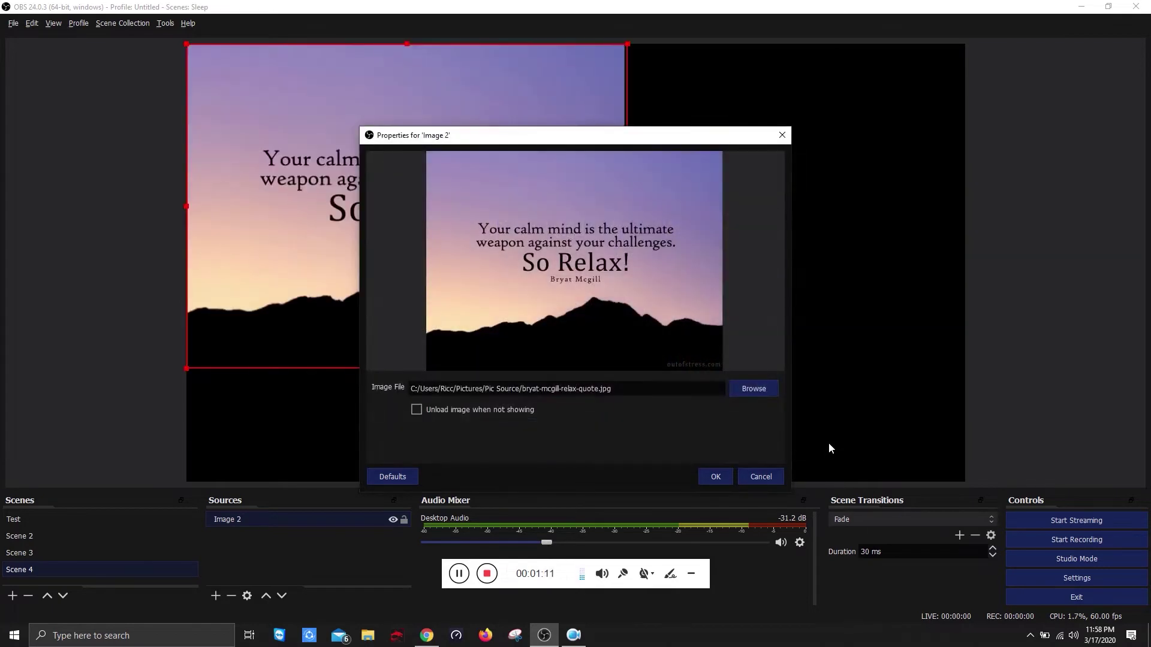
{"action": "left_click", "coordinate": [717, 477]}
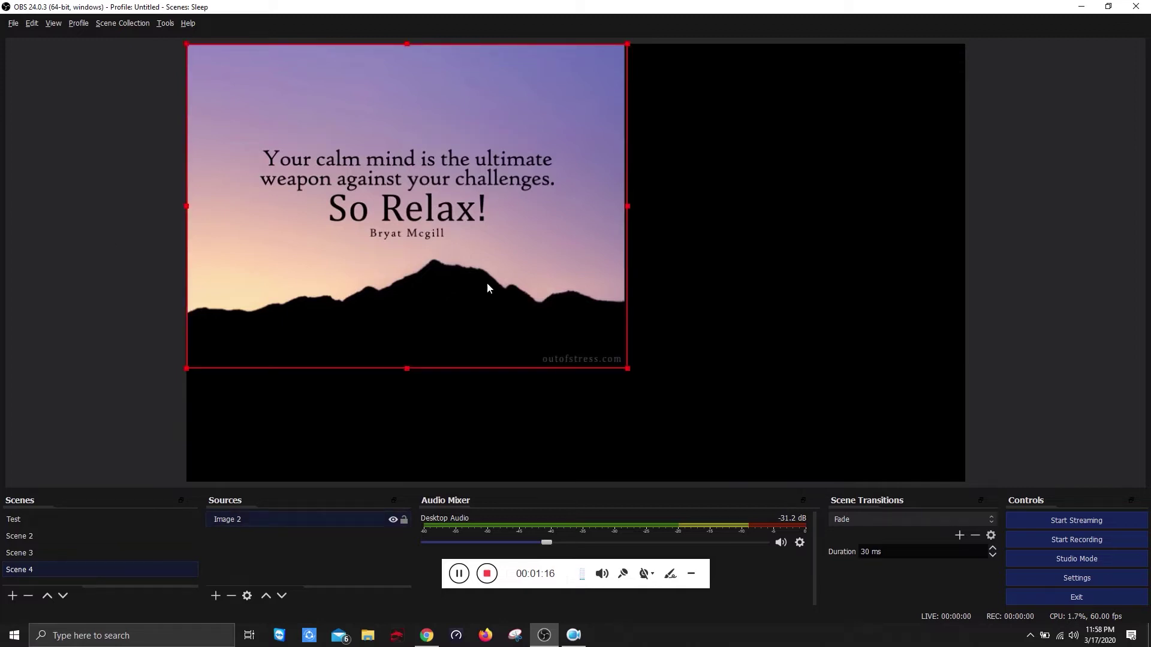
{"action": "left_click", "coordinate": [771, 217]}
{"action": "left_click", "coordinate": [465, 188]}
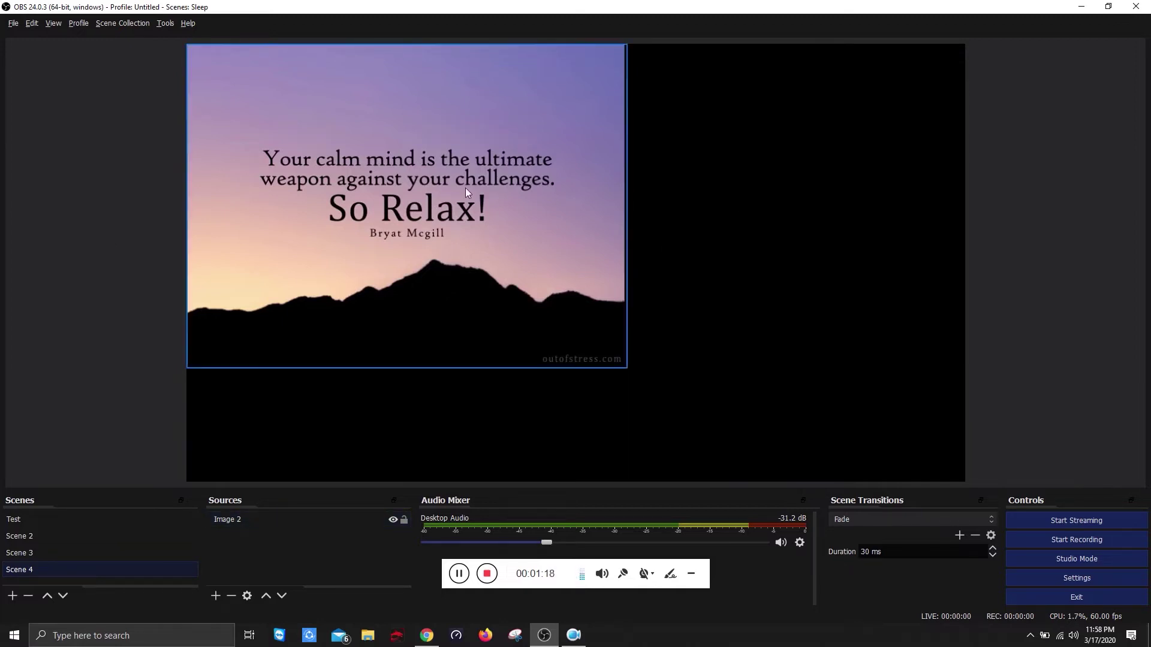
{"action": "left_click", "coordinate": [787, 198]}
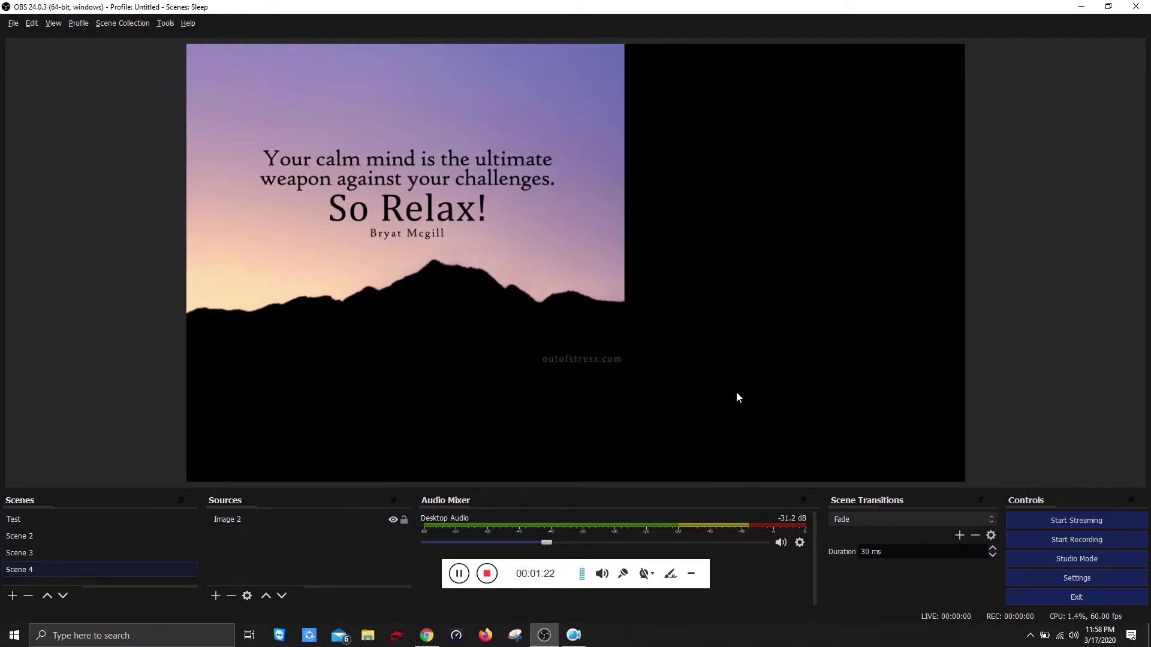
{"action": "left_click", "coordinate": [527, 287]}
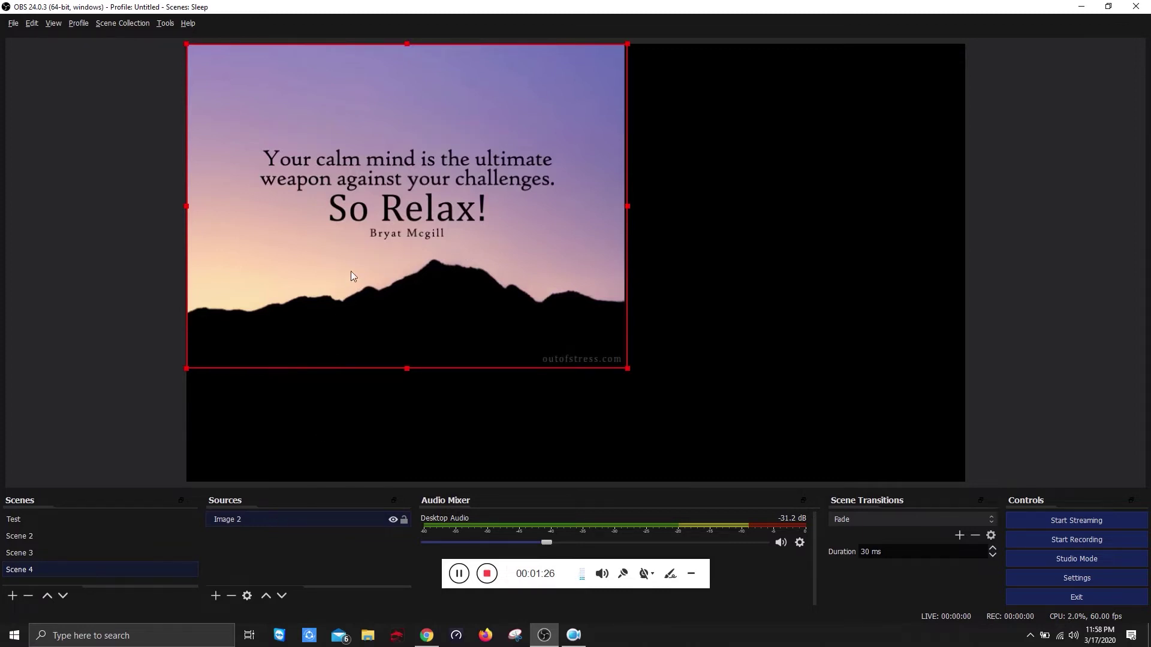
{"action": "right_click", "coordinate": [362, 258]}
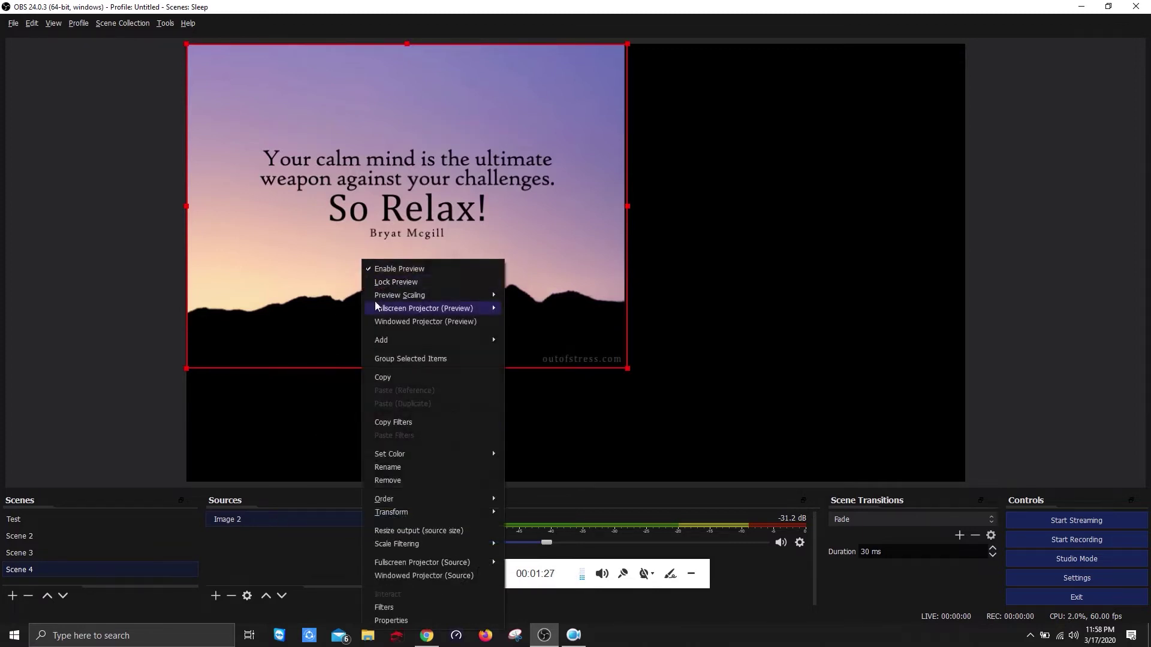
{"action": "left_click", "coordinate": [387, 621]}
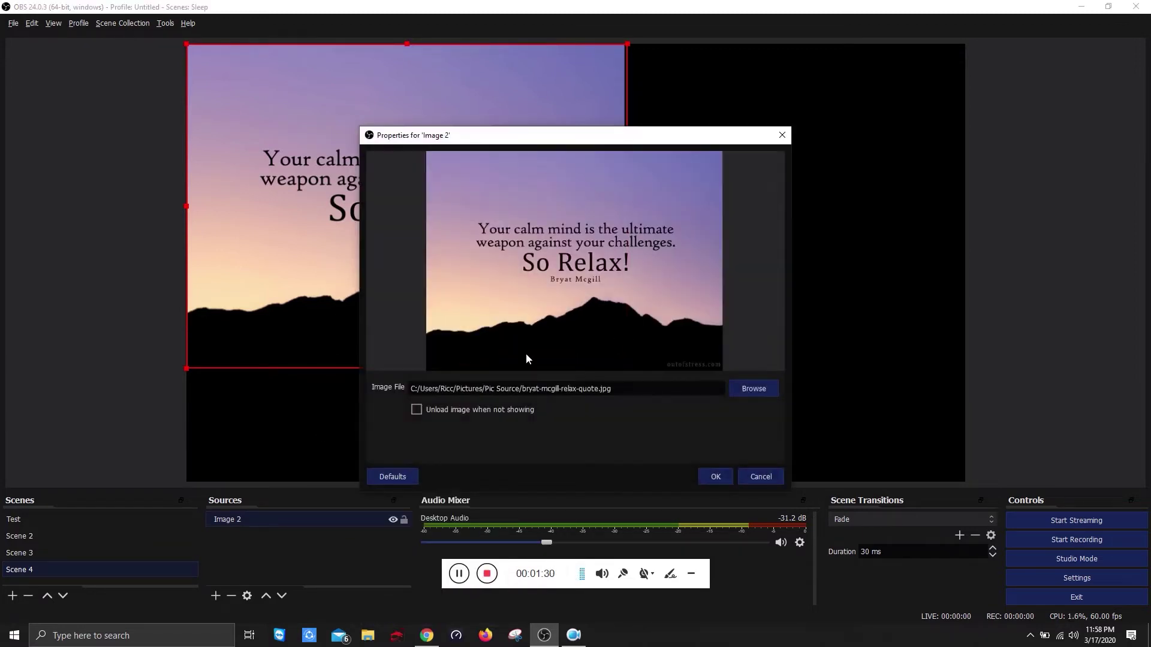
{"action": "left_click", "coordinate": [714, 478]}
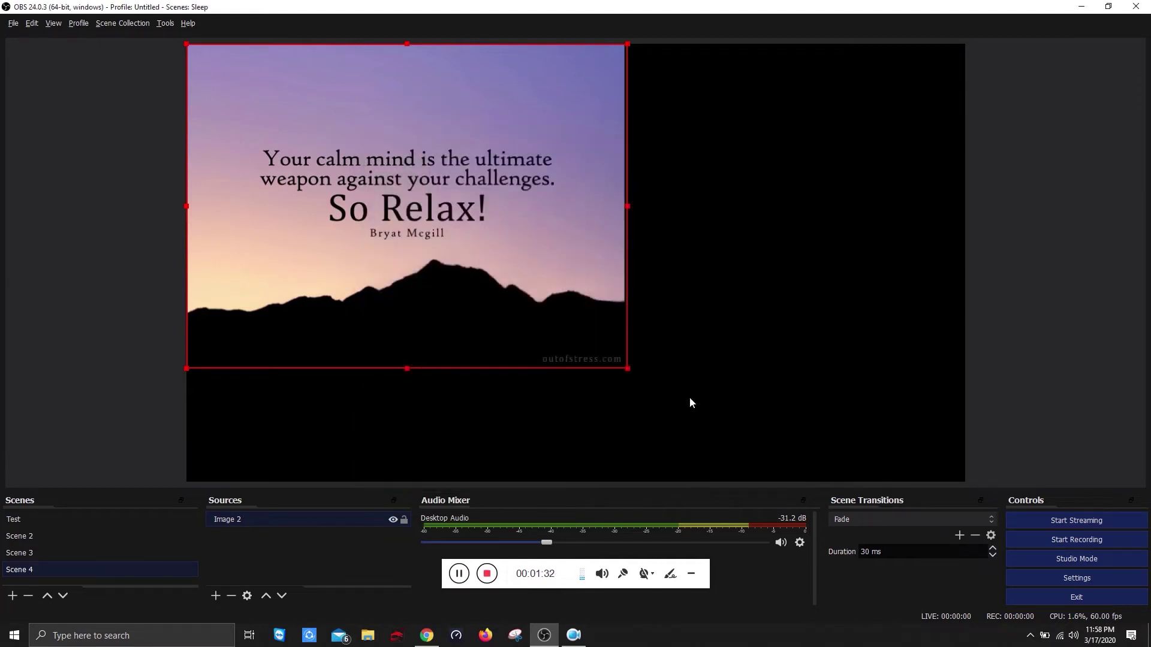
Stretch the quote image to the screen so it fills the whole canvas.
{"action": "right_click", "coordinate": [416, 282]}
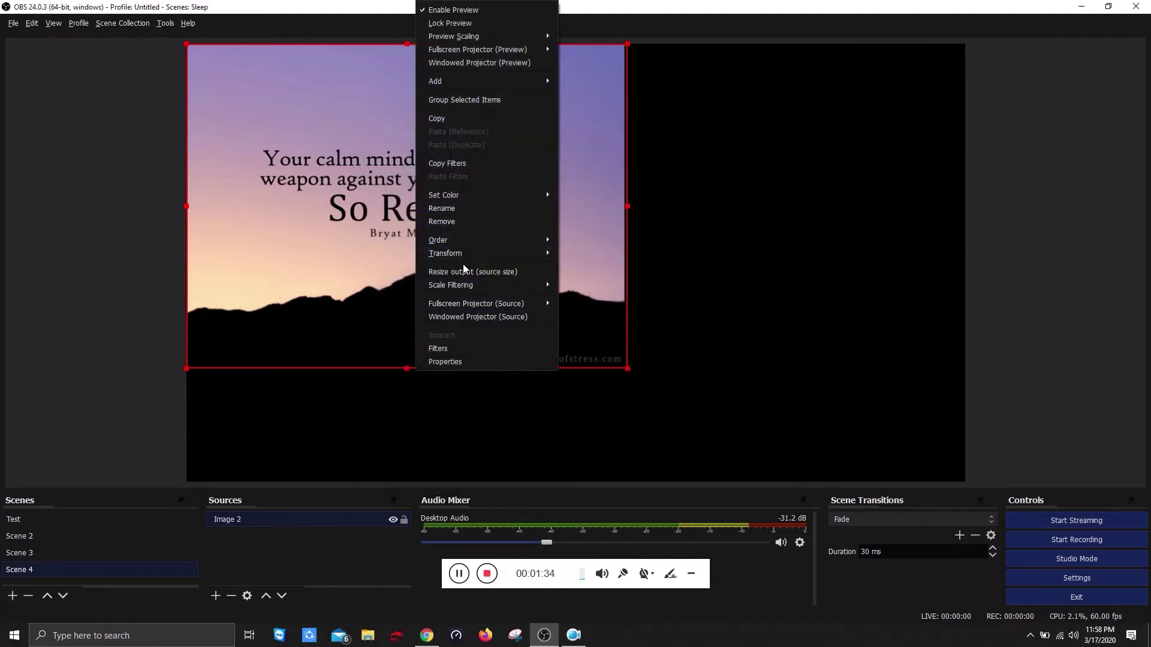
{"action": "mouse_move", "coordinate": [468, 255]}
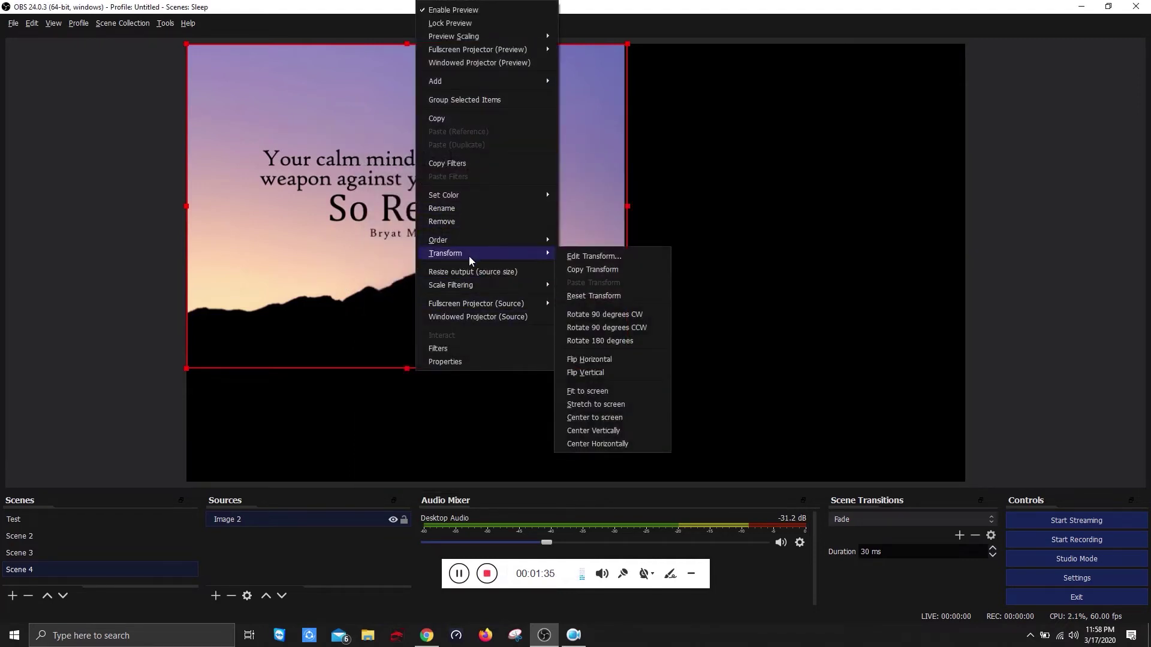
{"action": "left_click", "coordinate": [587, 405]}
{"action": "left_click", "coordinate": [147, 297]}
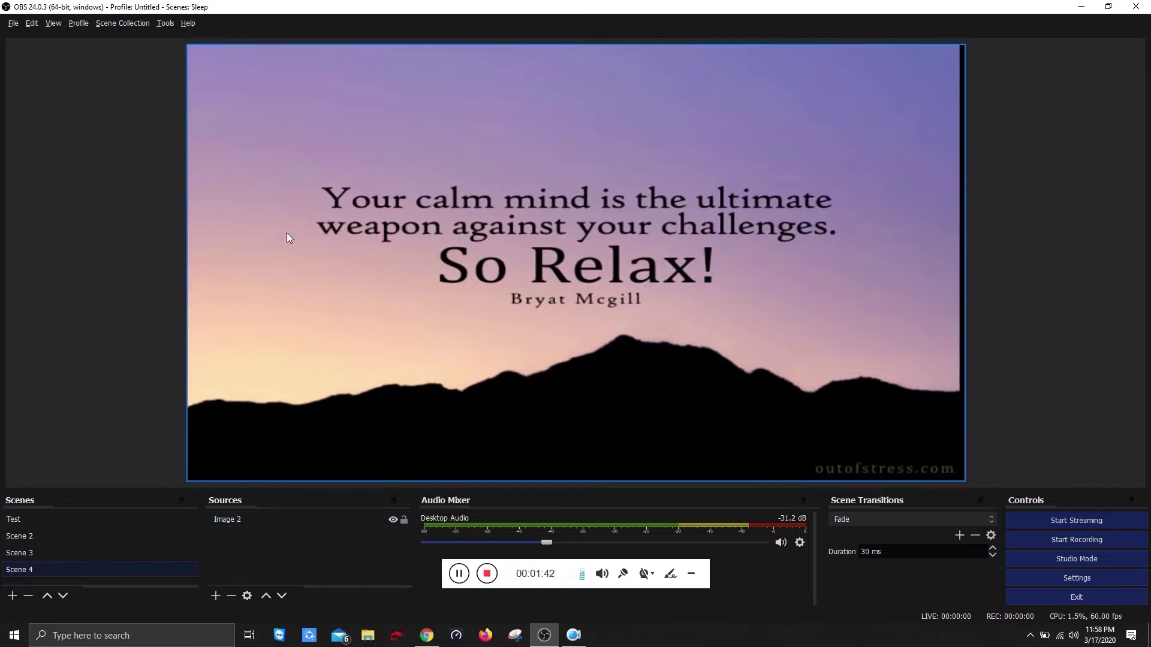
{"action": "left_click", "coordinate": [302, 244]}
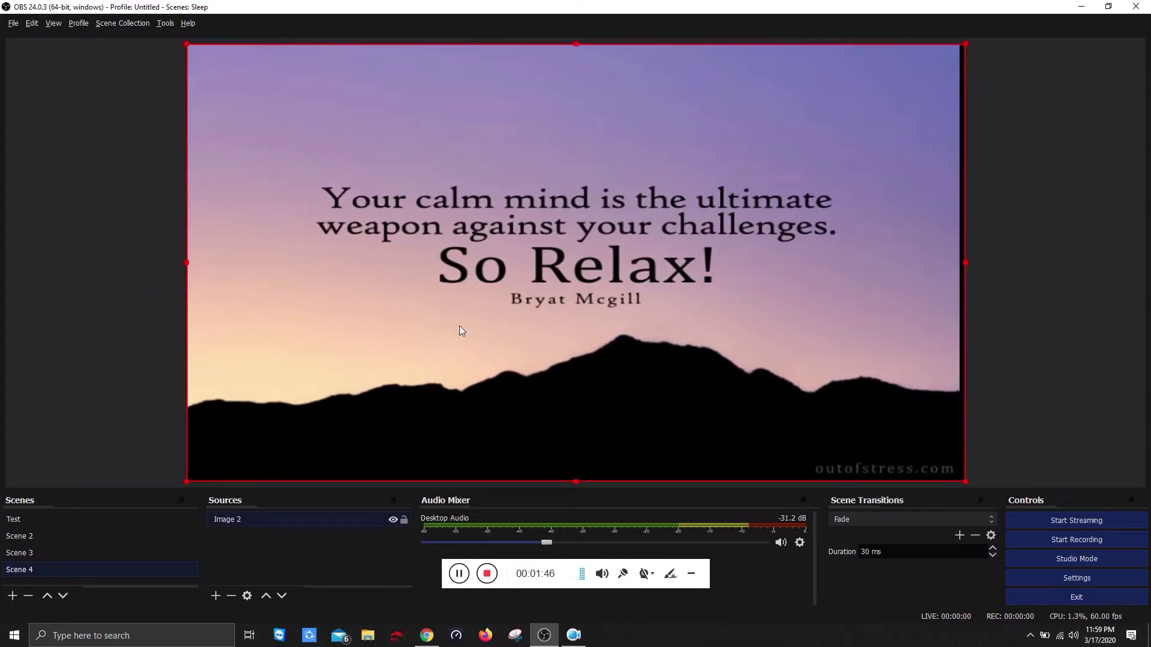
{"action": "left_click", "coordinate": [57, 248]}
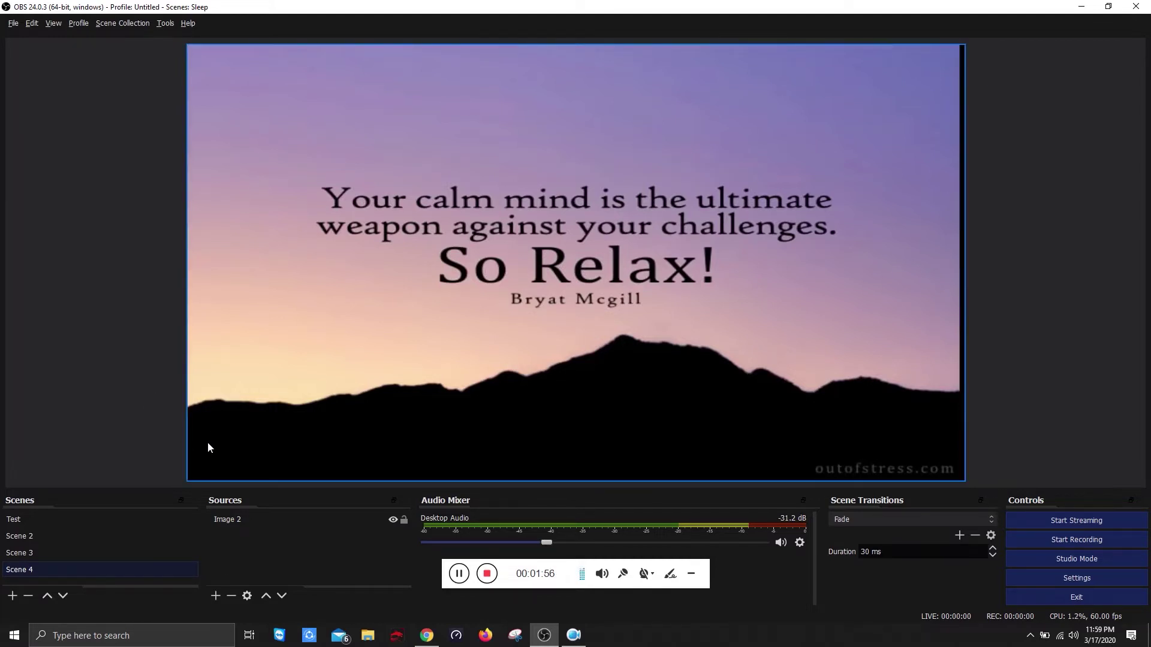
Add a new browser source to Scene 4 and set it to use a local file.
{"action": "left_click", "coordinate": [216, 595]}
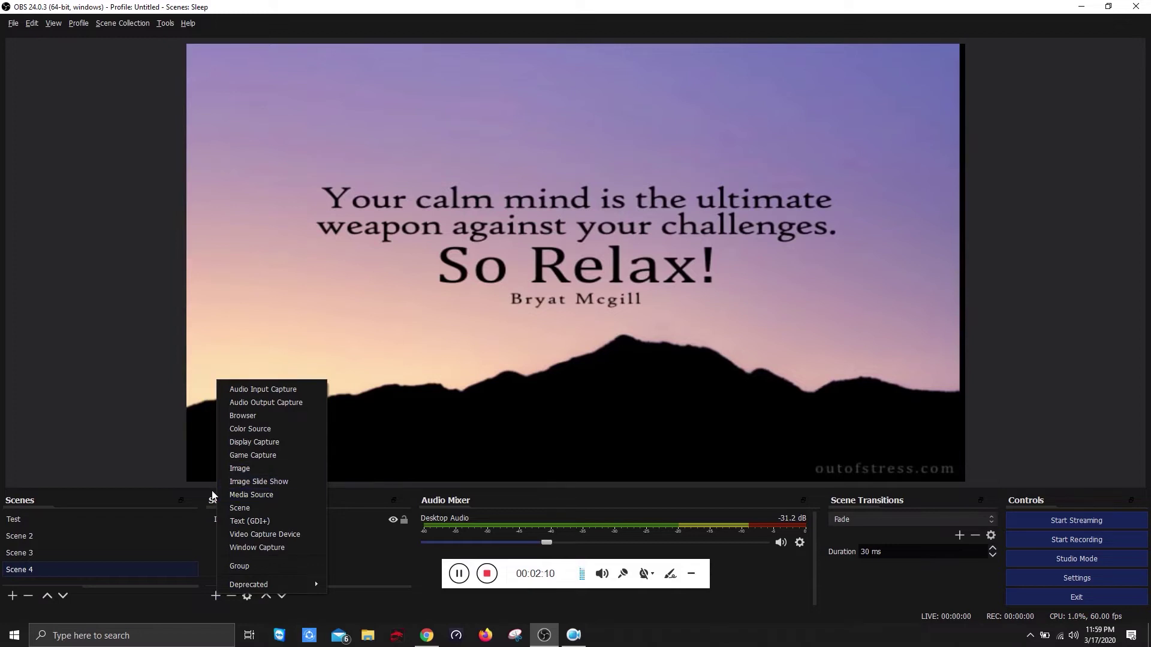
{"action": "left_click", "coordinate": [261, 416]}
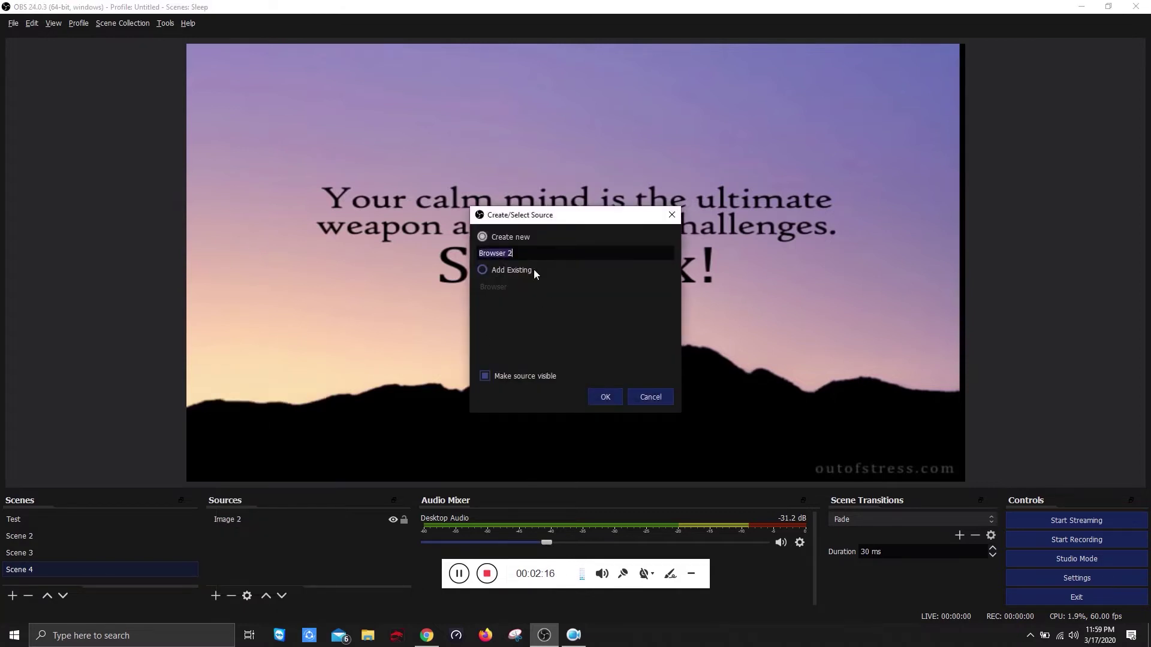
{"action": "left_click", "coordinate": [605, 397]}
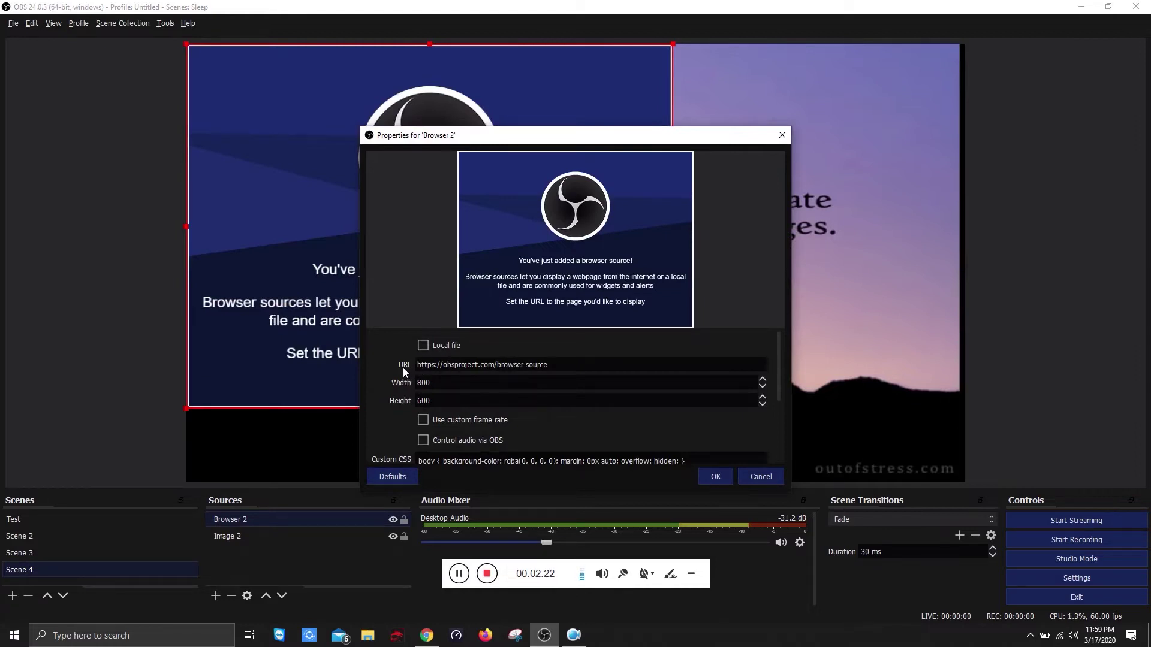
{"action": "left_click_drag", "start_coordinate": [417, 366], "coordinate": [570, 370]}
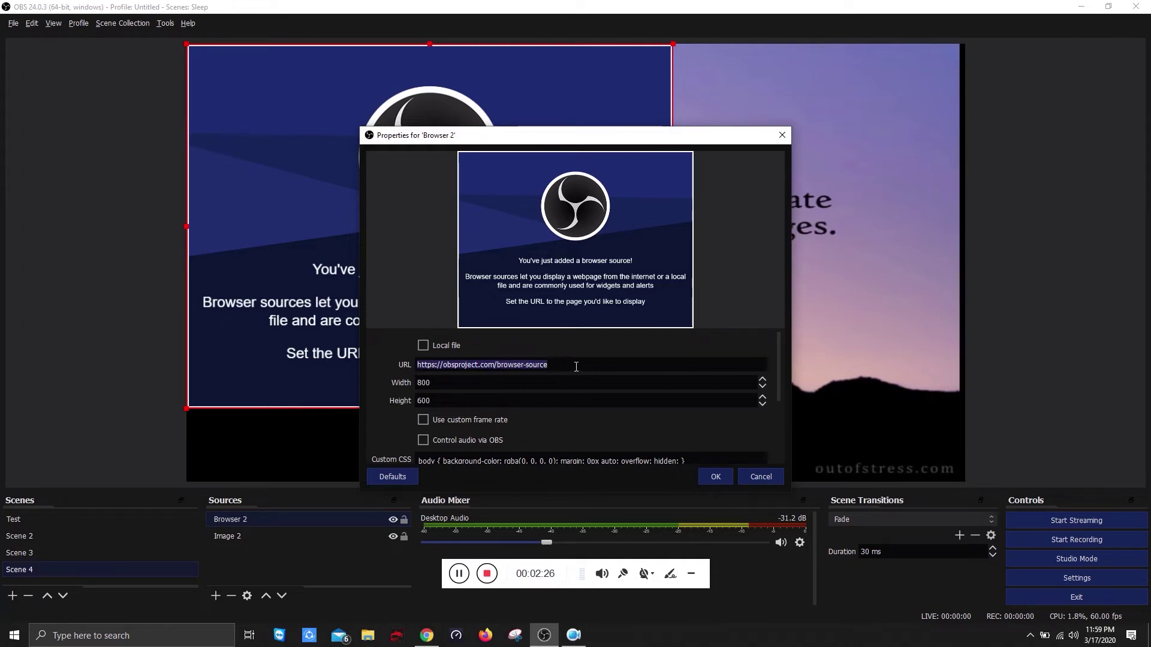
{"action": "left_click", "coordinate": [423, 346]}
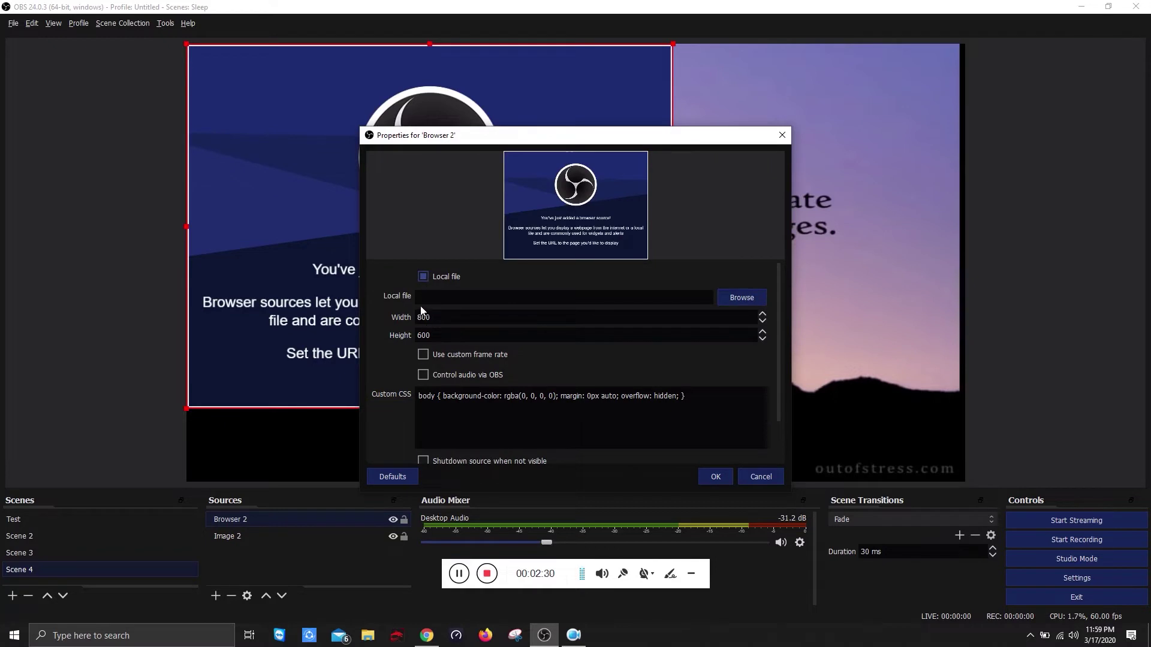
Load "Acoustic Alternative Rock - The Best Of Alternative Rock Songs.mkv" from the Video folder in Downloads into the browser source.
{"action": "left_click", "coordinate": [742, 296]}
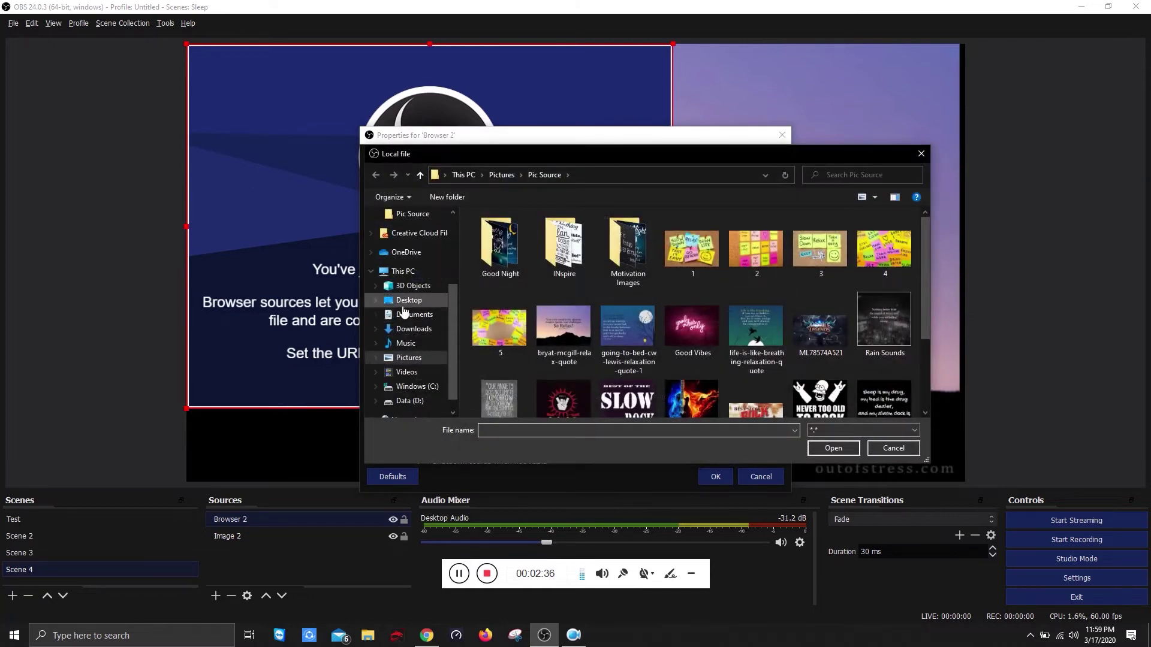
{"action": "left_click", "coordinate": [410, 301]}
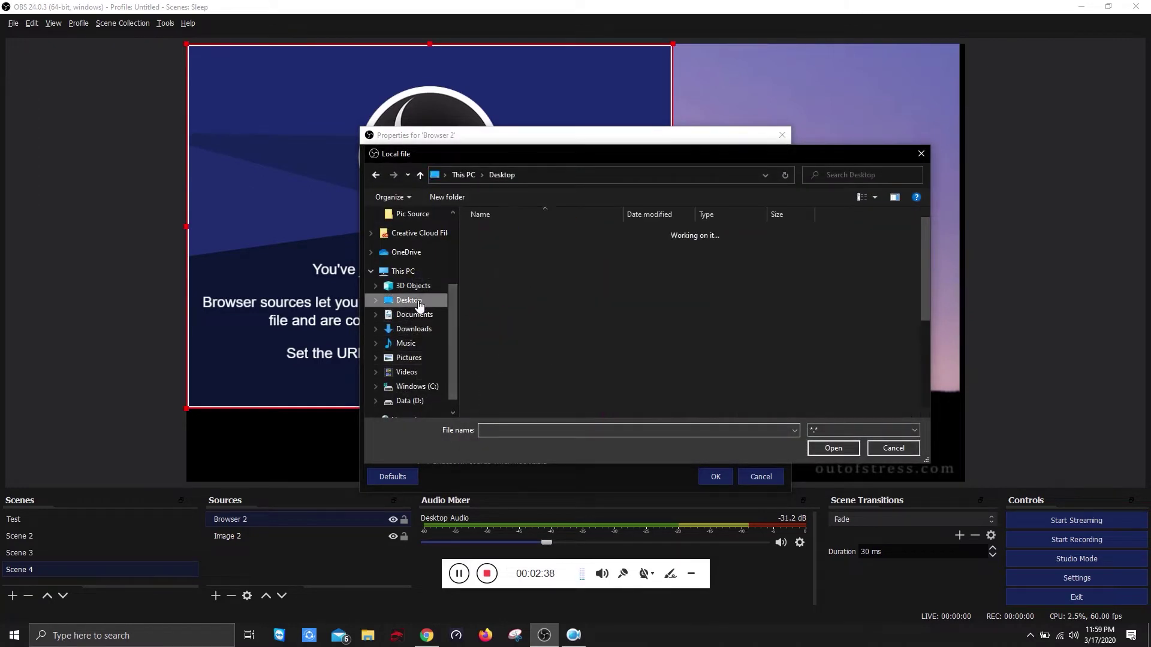
{"action": "left_click", "coordinate": [419, 343]}
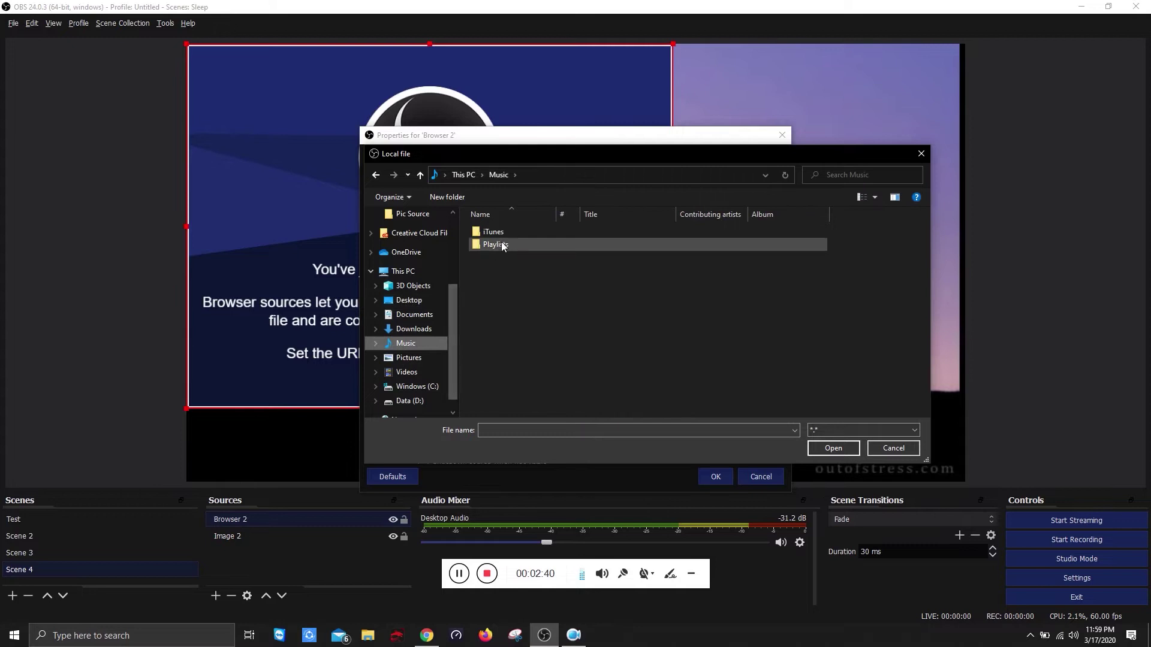
{"action": "left_click", "coordinate": [417, 330]}
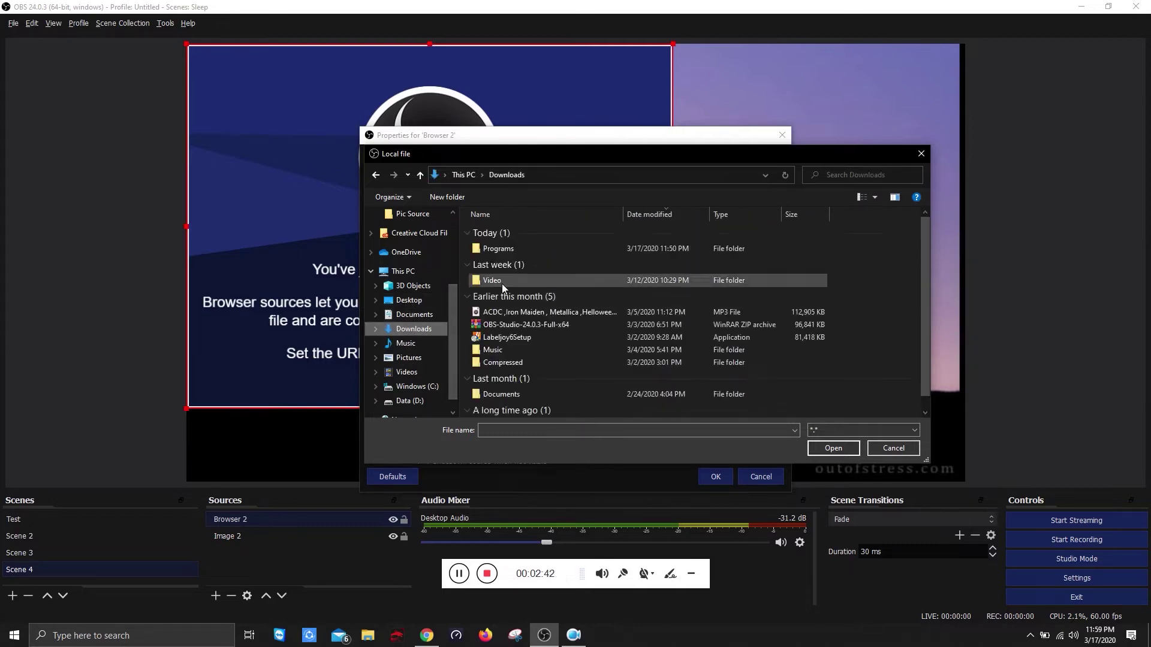
{"action": "double_click", "coordinate": [534, 250]}
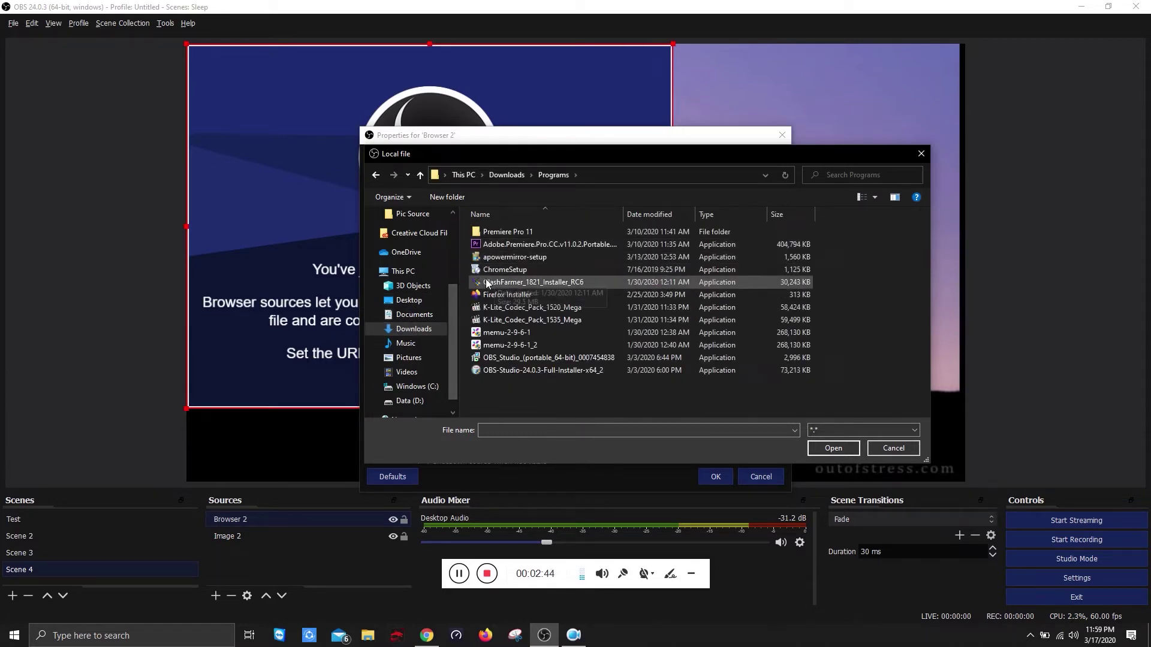
{"action": "left_click", "coordinate": [375, 175]}
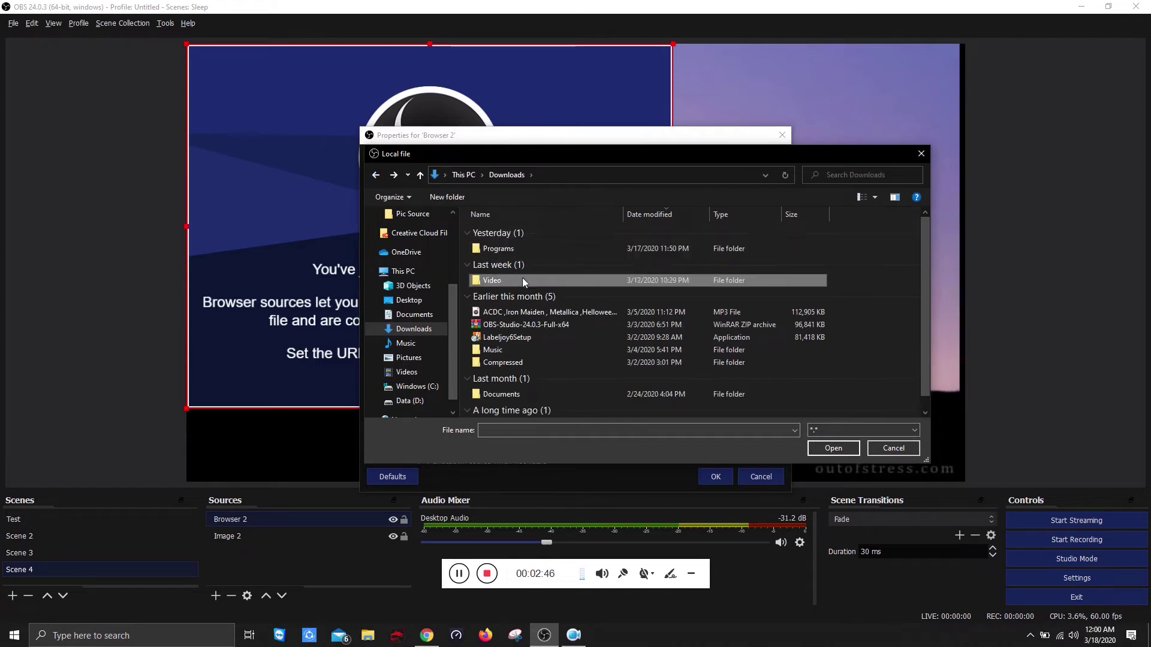
{"action": "double_click", "coordinate": [522, 278]}
{"action": "left_click_drag", "start_coordinate": [624, 216], "coordinate": [747, 216]}
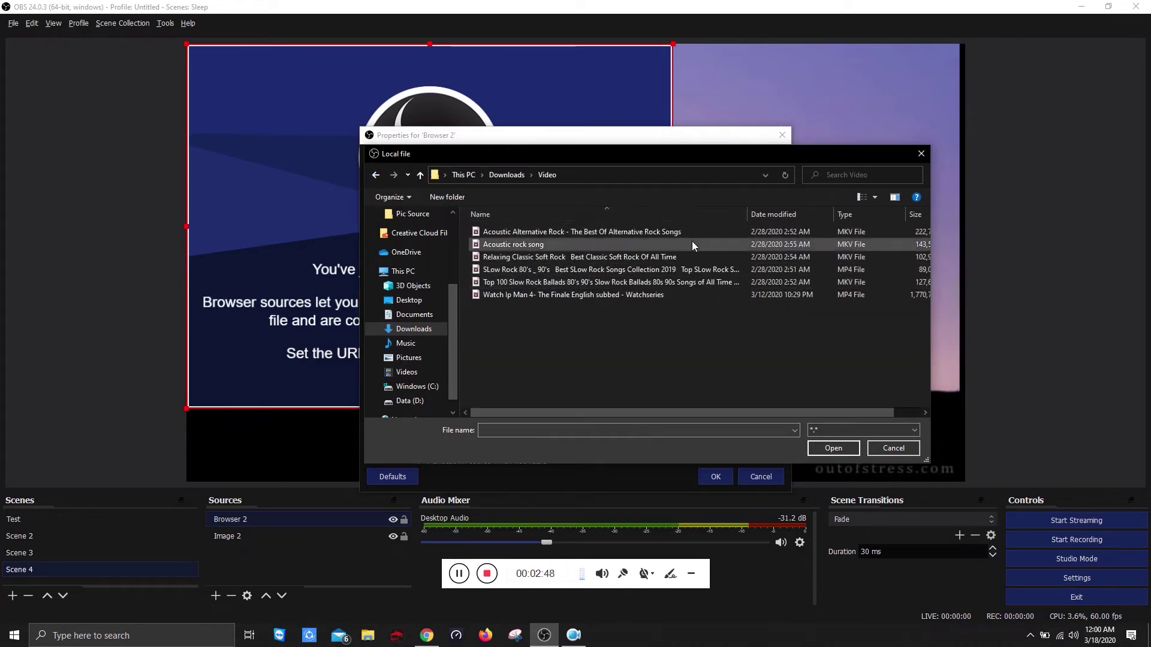
{"action": "left_click", "coordinate": [518, 234]}
{"action": "double_click", "coordinate": [519, 234]}
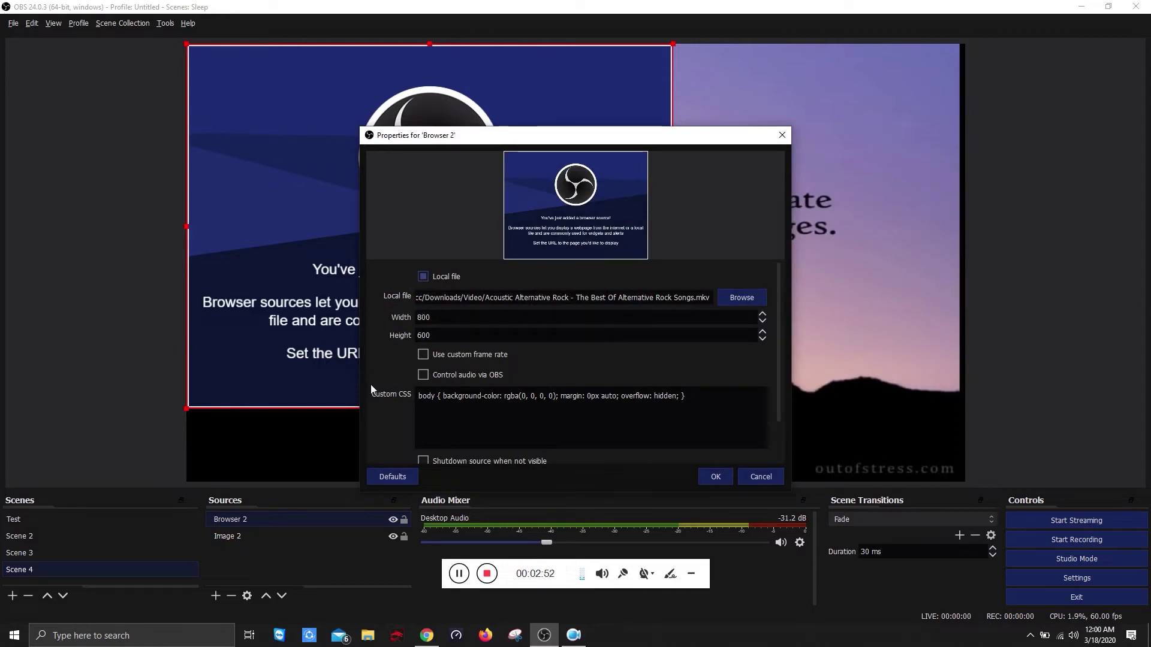
{"action": "left_click", "coordinate": [715, 477]}
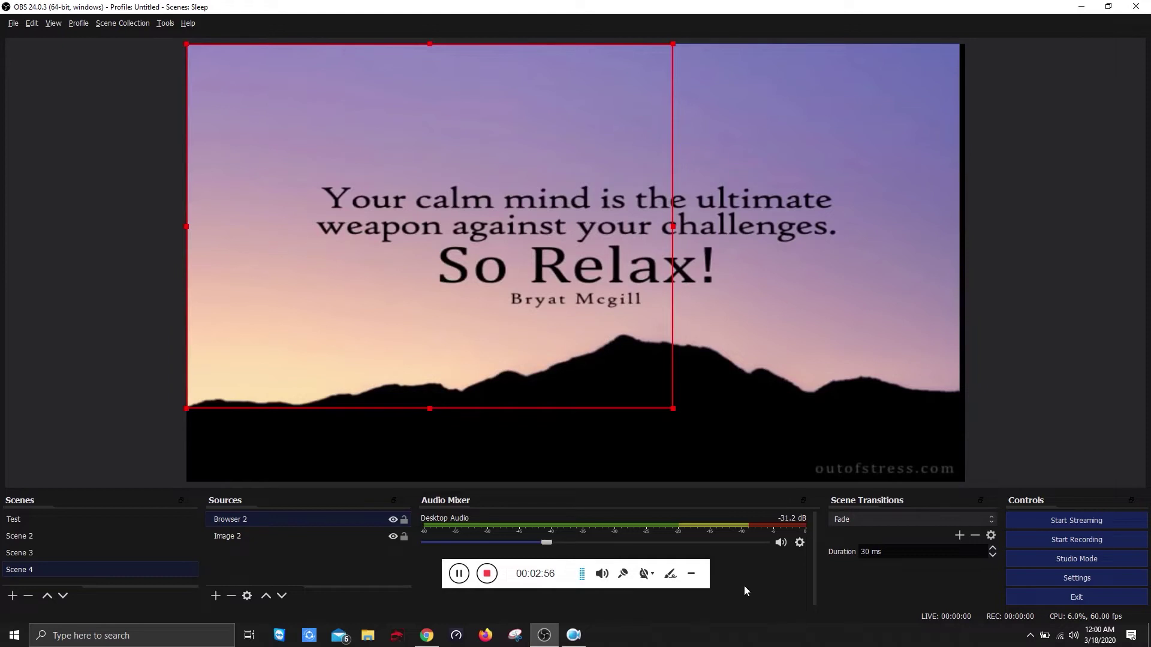
Check the system speaker volume and set the Desktop Audio level in the mixer to -5.4 dB.
{"action": "left_click", "coordinate": [1073, 635]}
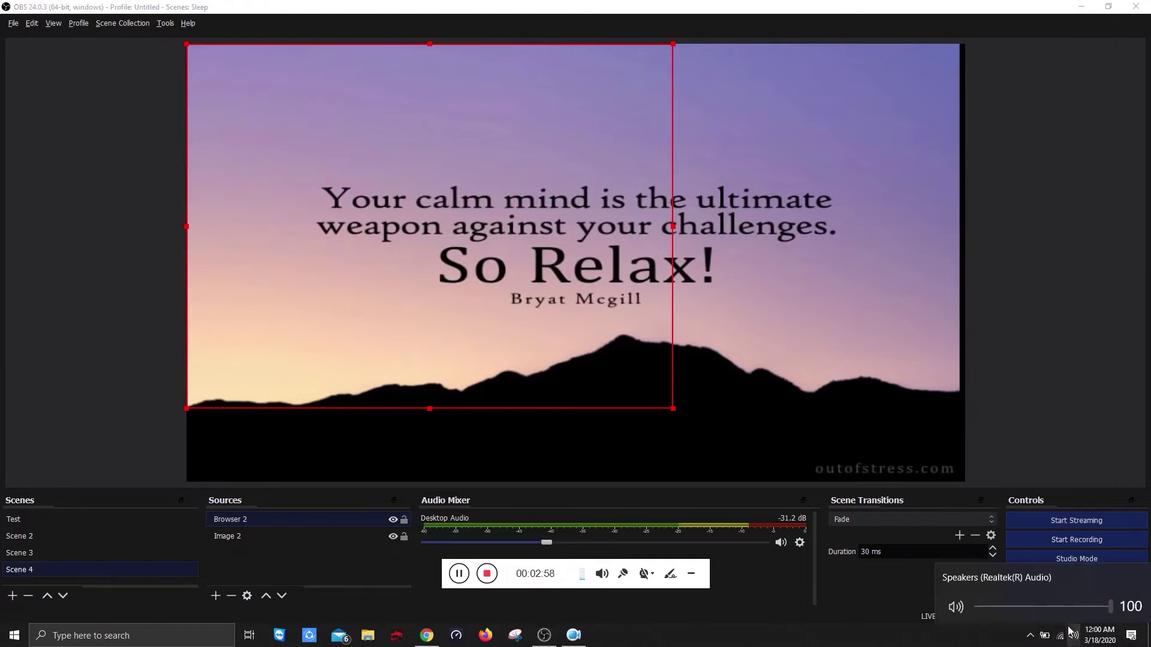
{"action": "left_click_drag", "start_coordinate": [547, 542], "coordinate": [713, 545]}
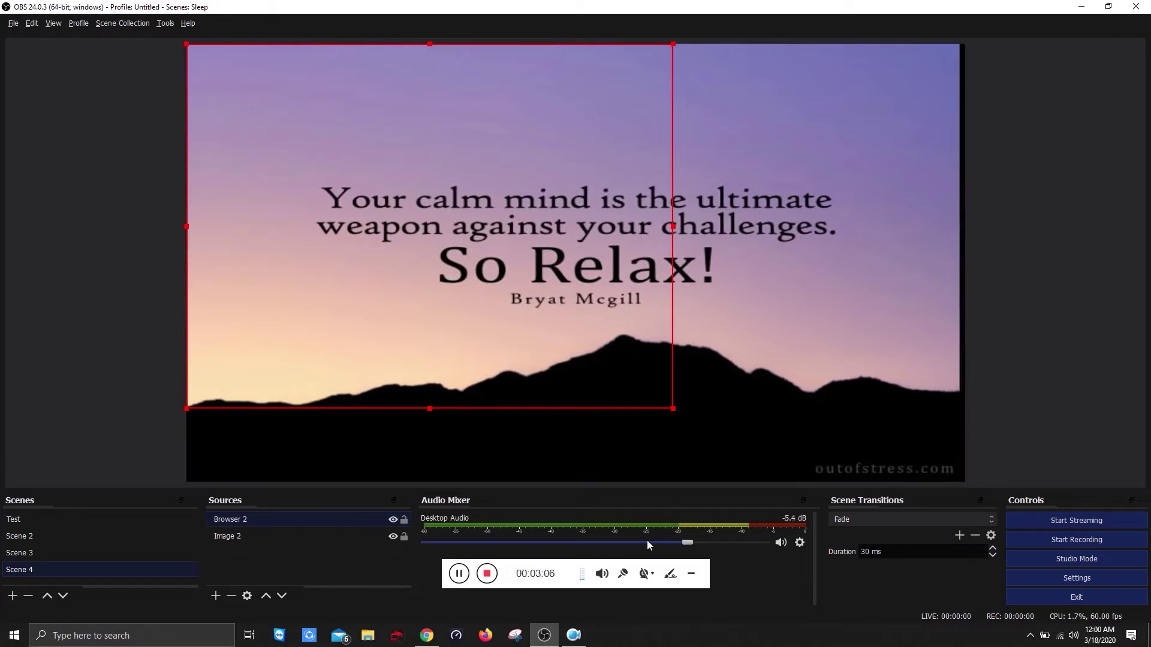
In the properties of Browser 2, turn off the local file option and clear the default URL.
{"action": "right_click", "coordinate": [255, 519]}
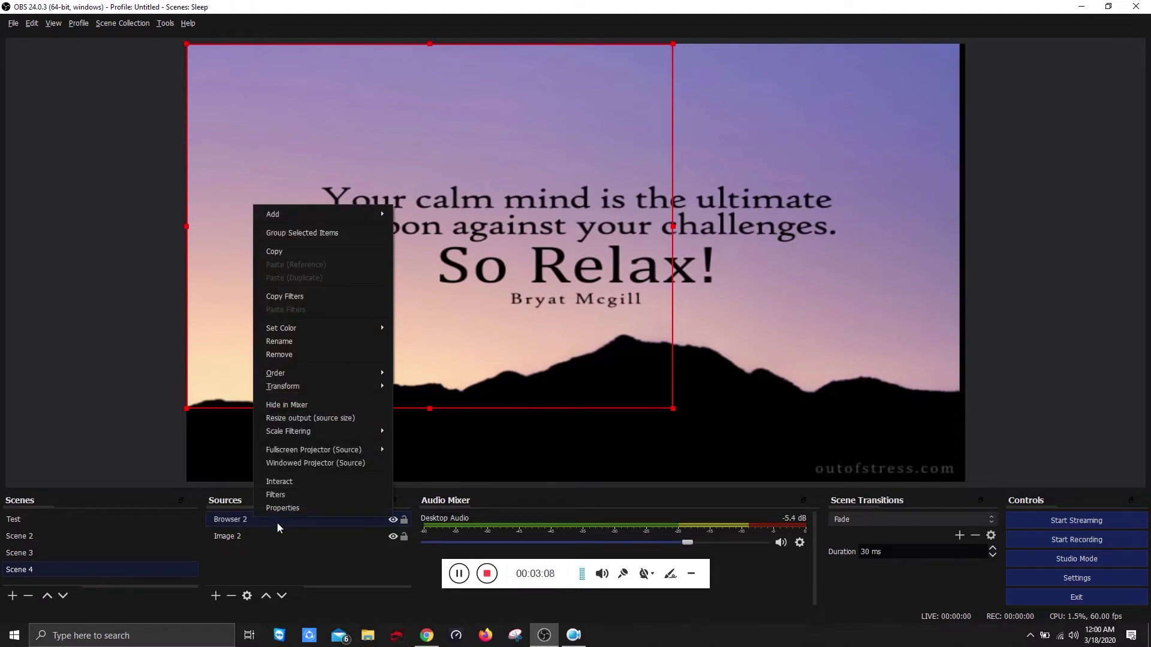
{"action": "left_click", "coordinate": [293, 507]}
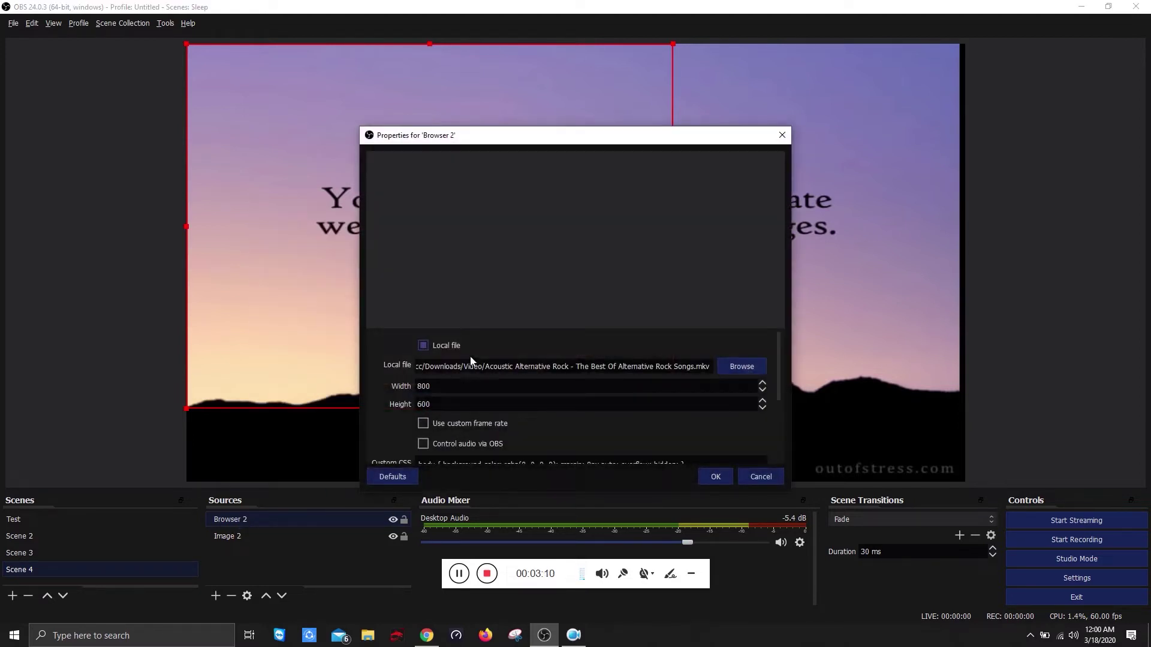
{"action": "left_click", "coordinate": [423, 348]}
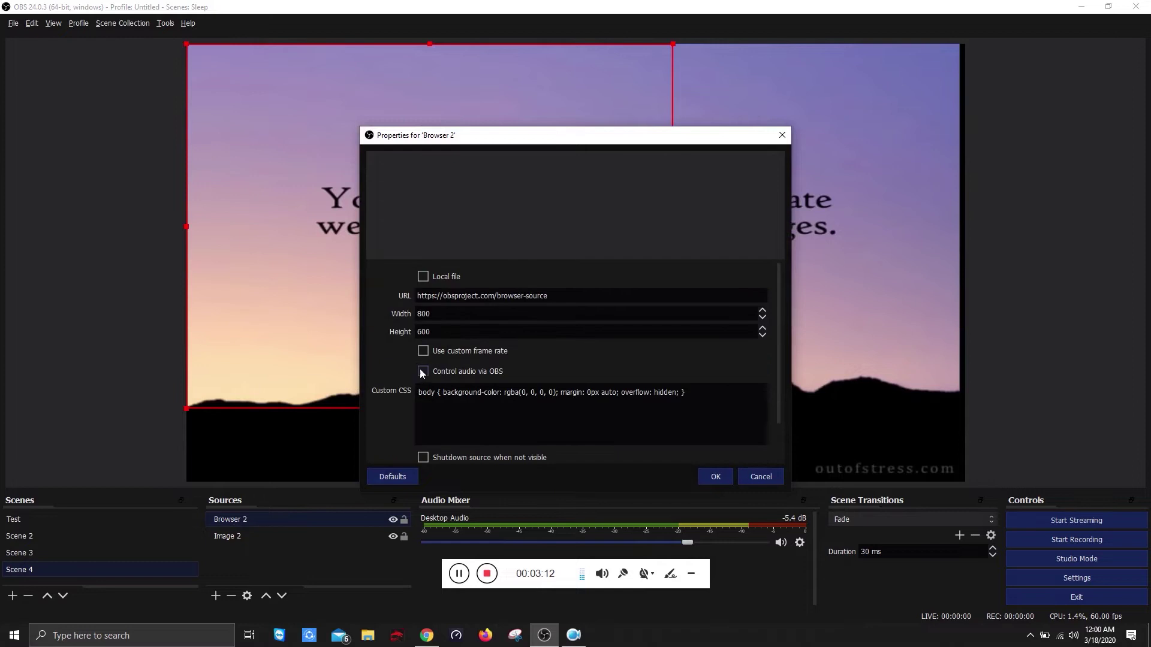
{"action": "key", "text": "ctrl+a"}
{"action": "key", "text": "BackSpace"}
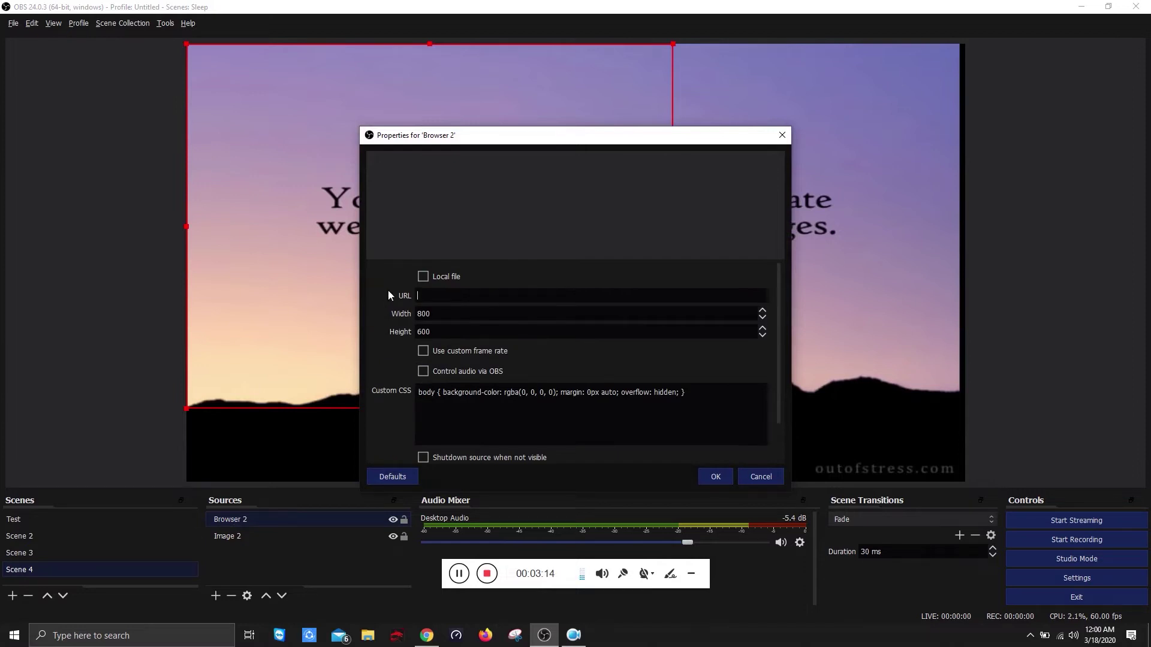
Switch to Chrome, open YouTube in a new tab and search for "relax".
{"action": "left_click", "coordinate": [430, 638]}
{"action": "left_click", "coordinate": [451, 11]}
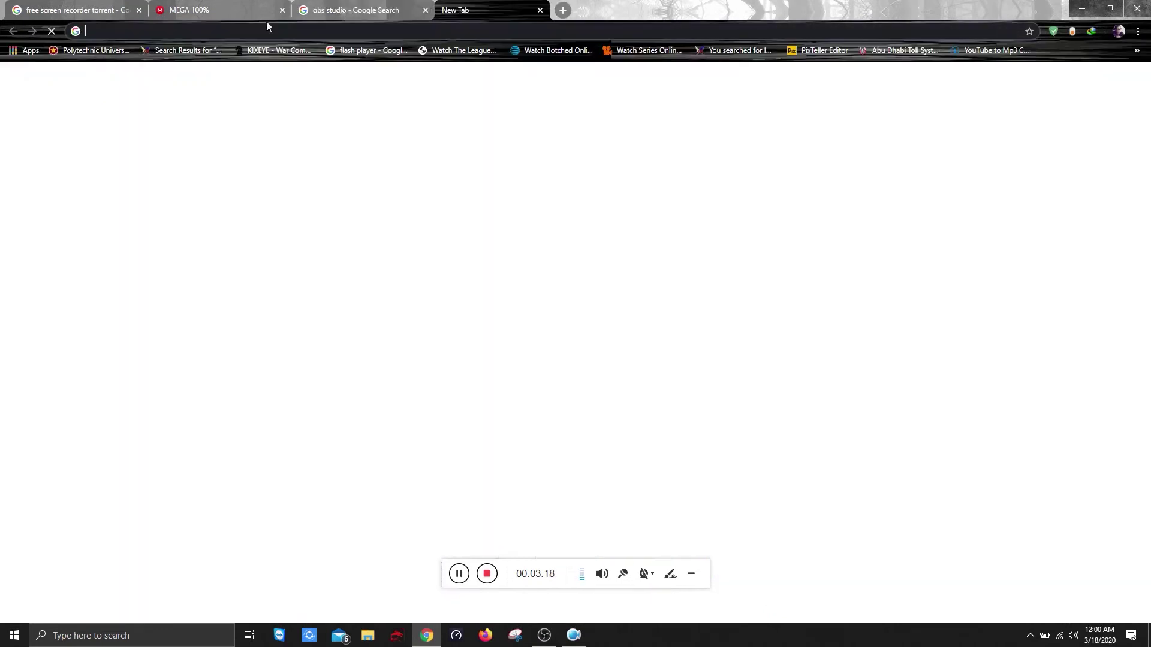
{"action": "type", "text": "yo"}
{"action": "key", "text": "Return"}
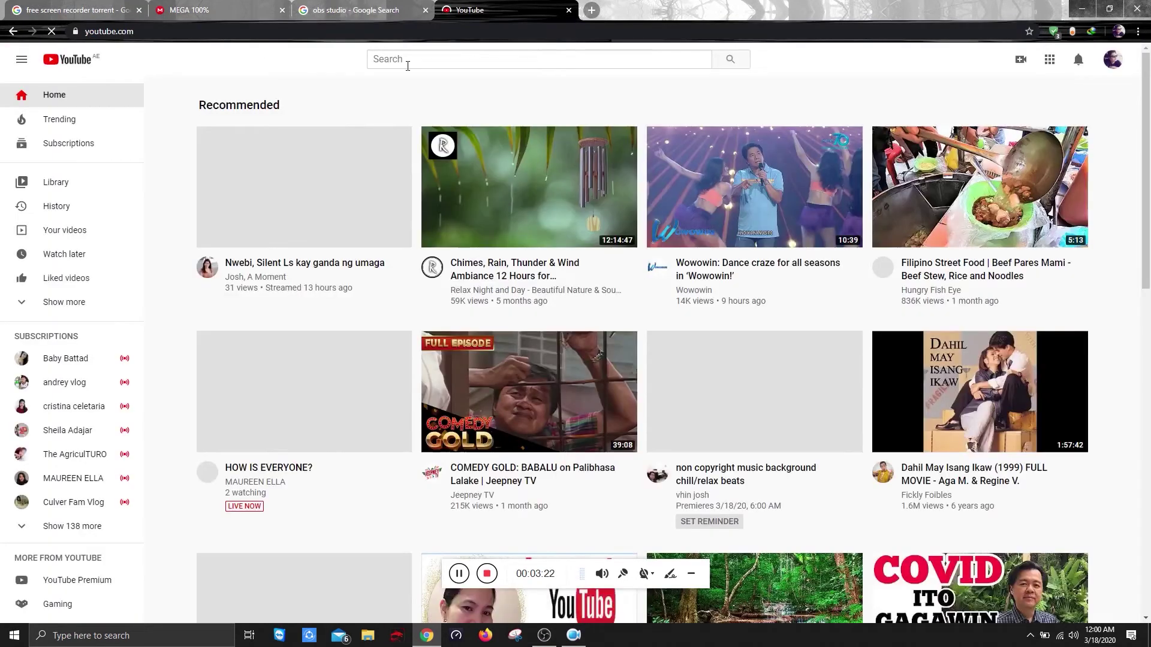
{"action": "left_click", "coordinate": [411, 60]}
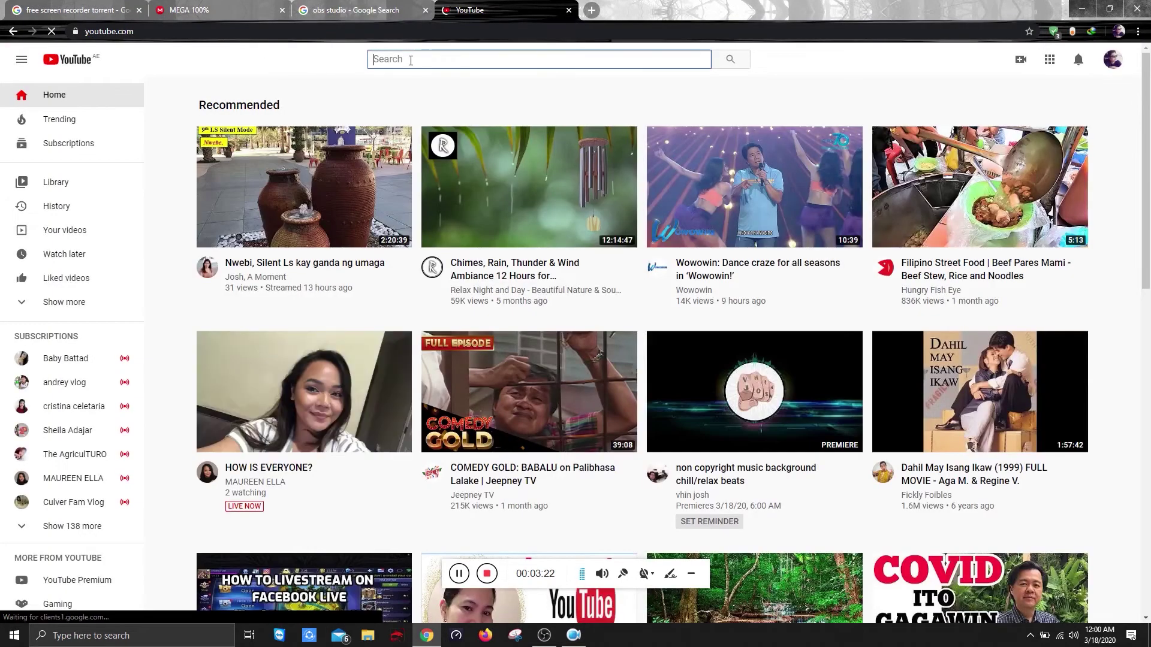
{"action": "type", "text": "relax"}
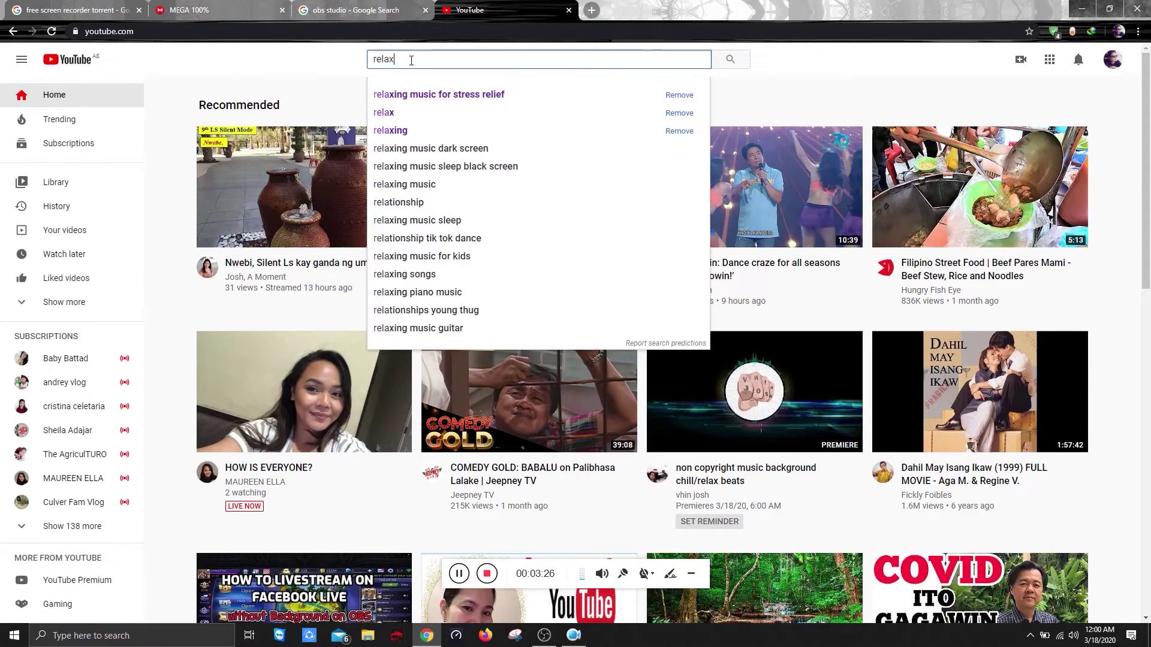
{"action": "key", "text": "Return"}
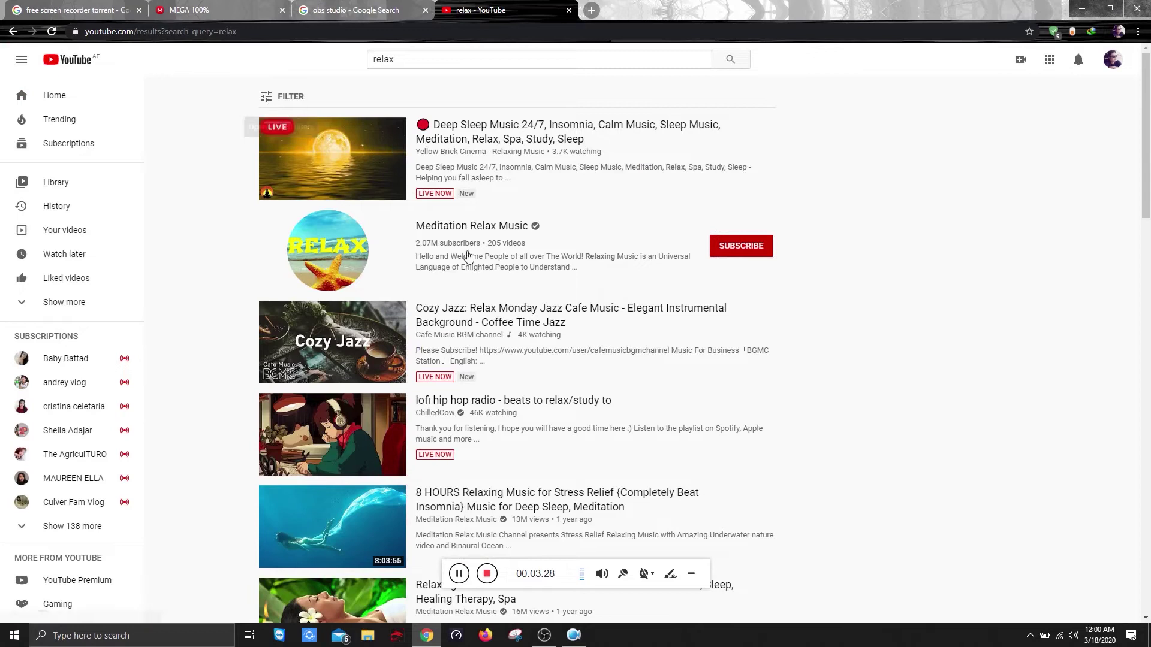
Filter the YouTube search results to Creative Commons videos.
{"action": "scroll", "coordinate": [479, 279], "scroll_direction": "down", "scroll_amount": 10}
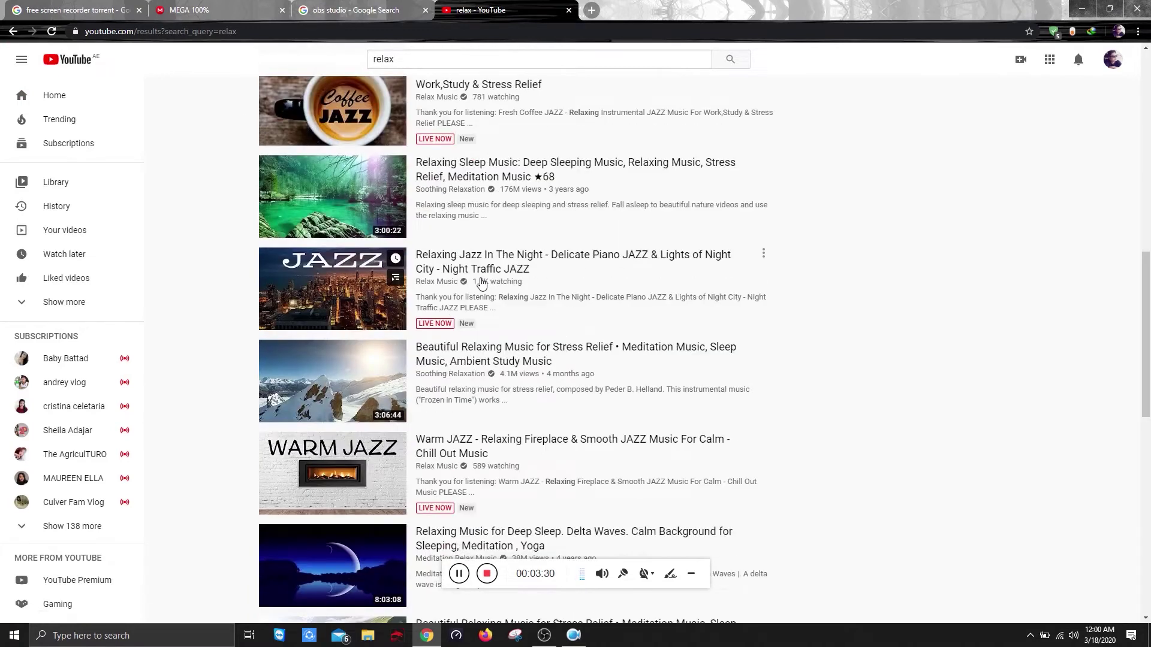
{"action": "scroll", "coordinate": [481, 281], "scroll_direction": "up", "scroll_amount": 10}
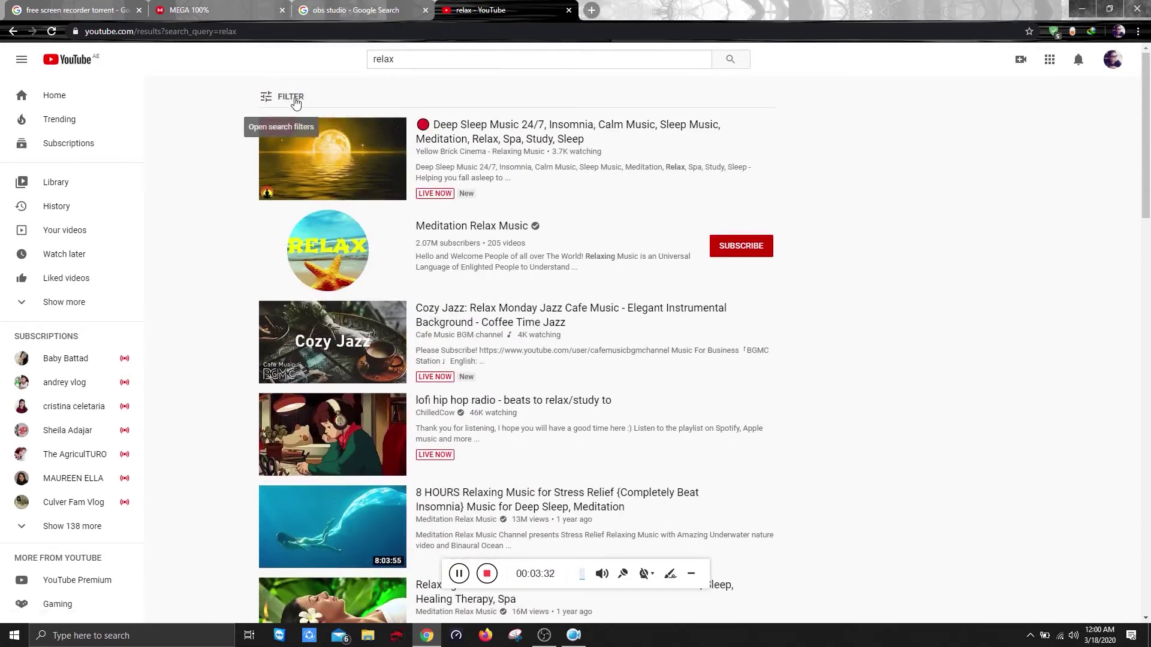
{"action": "left_click", "coordinate": [295, 102]}
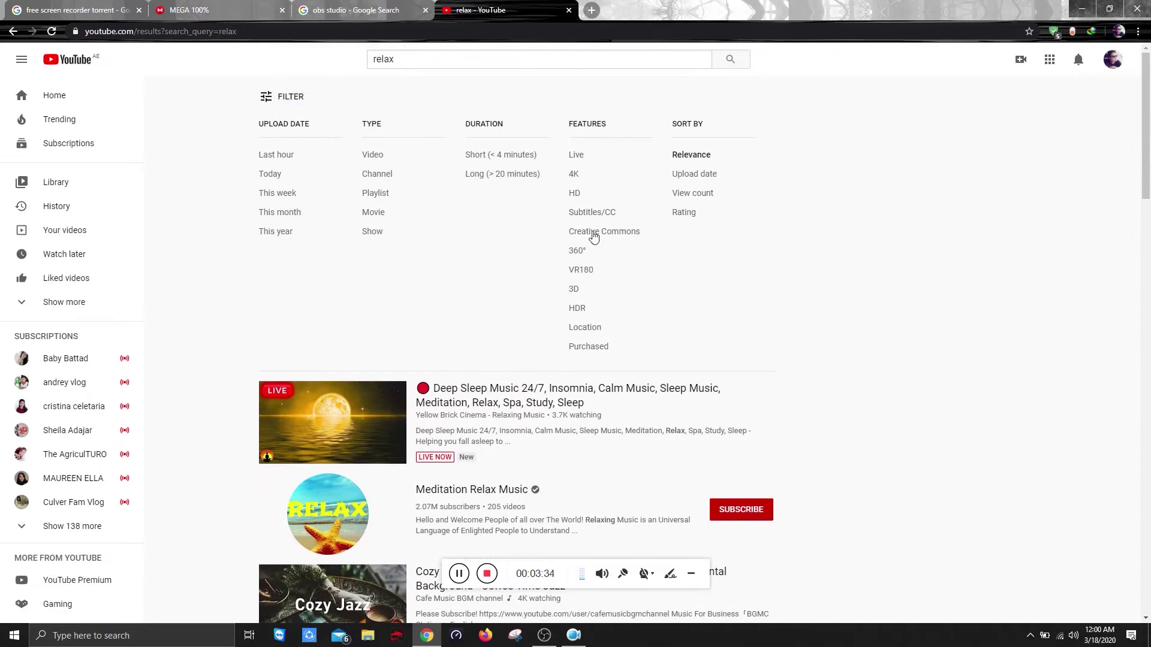
{"action": "left_click", "coordinate": [594, 234]}
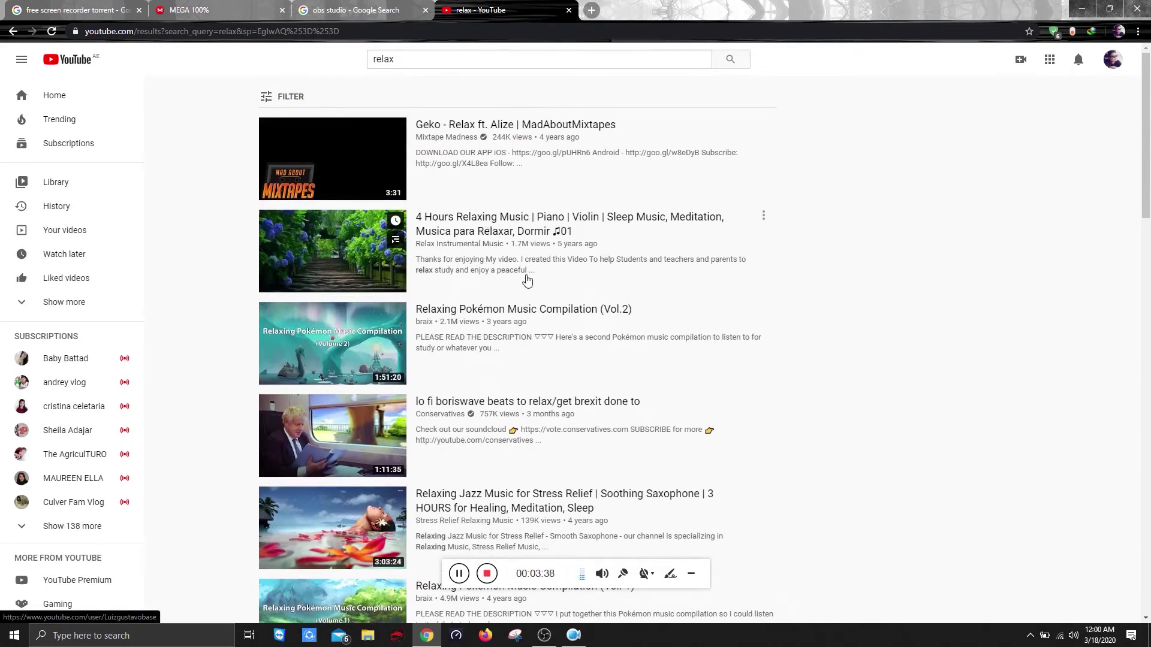
Open the video "Relaxing Jazz Music for Stress Relief | Soothing Saxophone" from the results in a new tab.
{"action": "scroll", "coordinate": [515, 277], "scroll_direction": "down", "scroll_amount": 7}
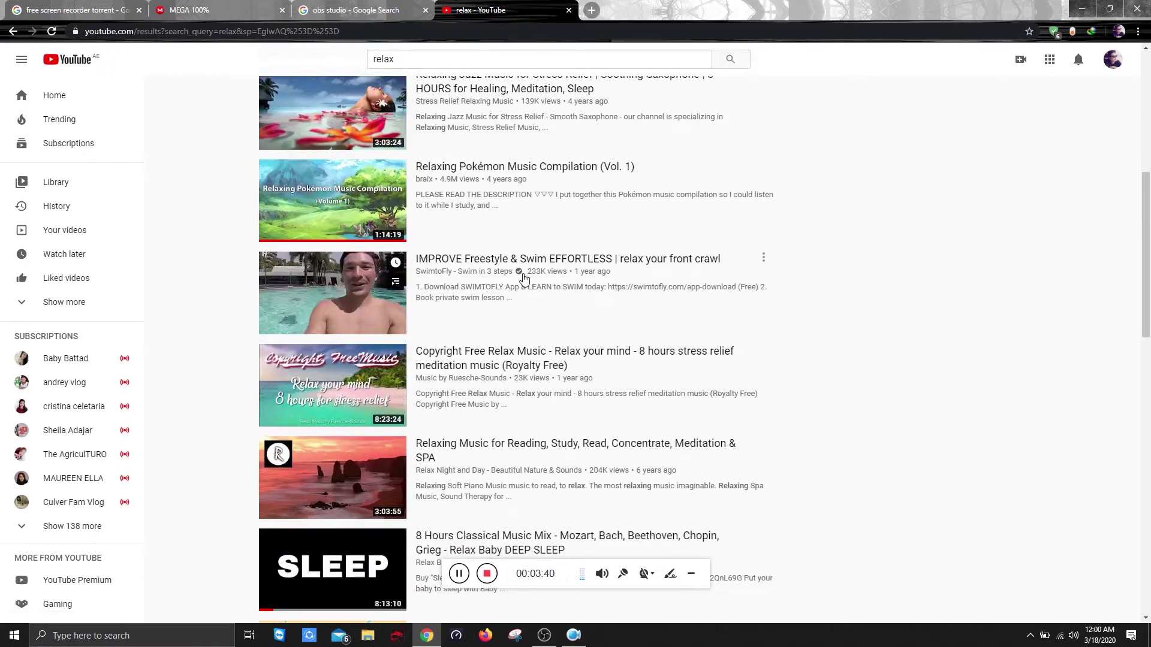
{"action": "scroll", "coordinate": [522, 276], "scroll_direction": "up", "scroll_amount": 2}
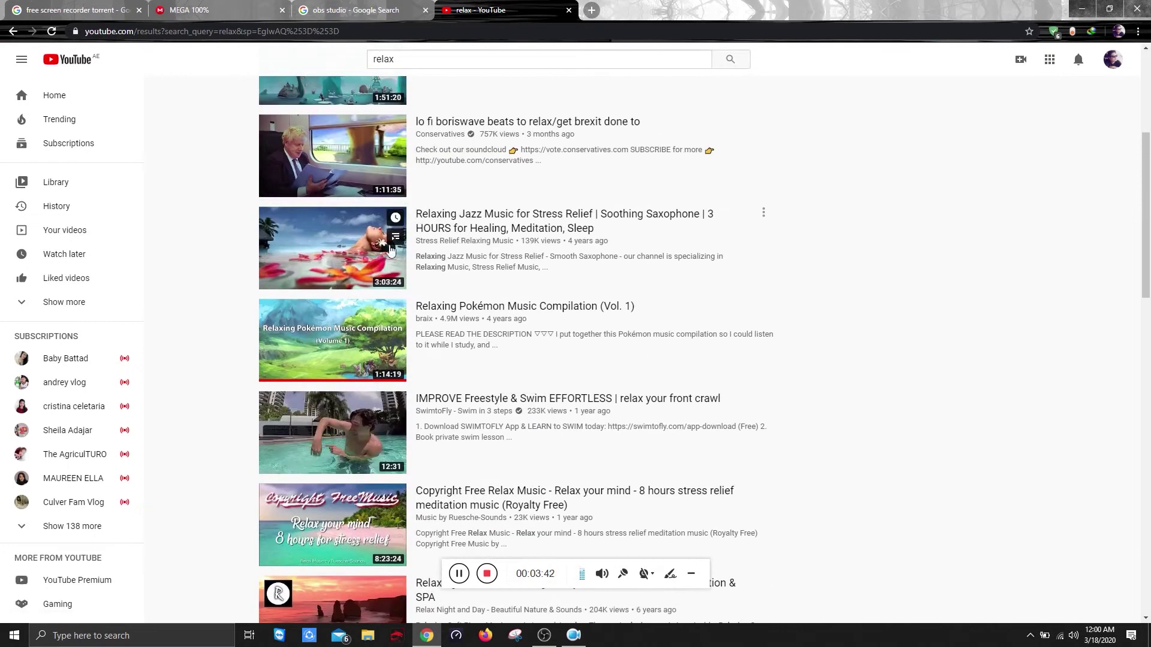
{"action": "middle_click", "coordinate": [345, 250]}
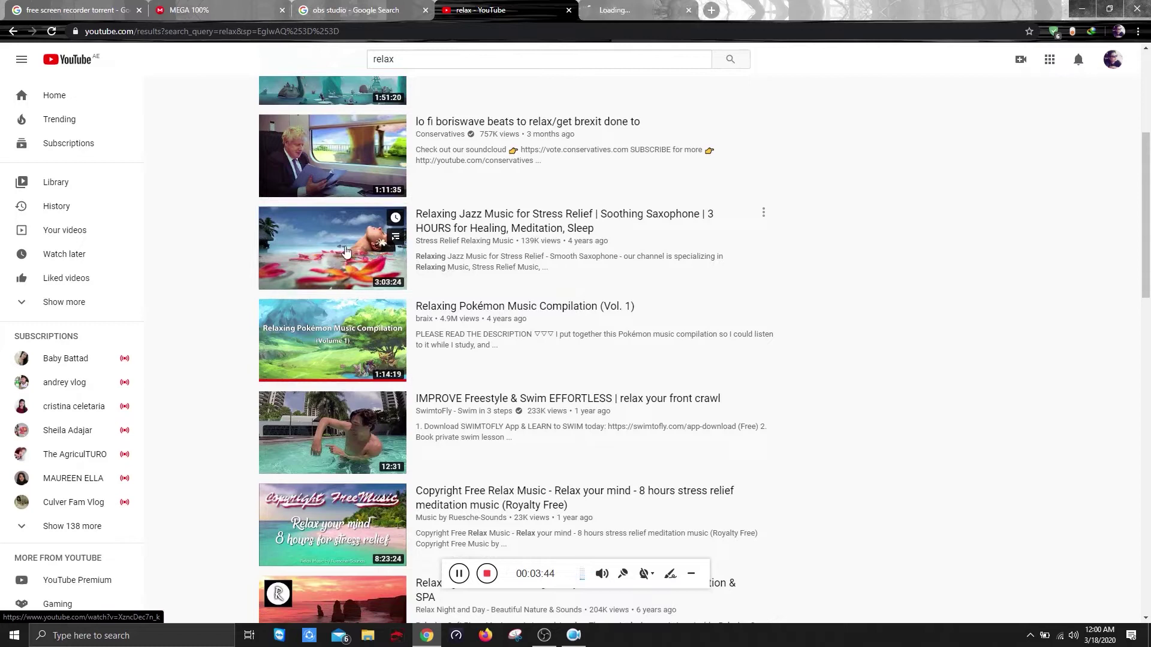
{"action": "key", "text": "ctrl+Tab"}
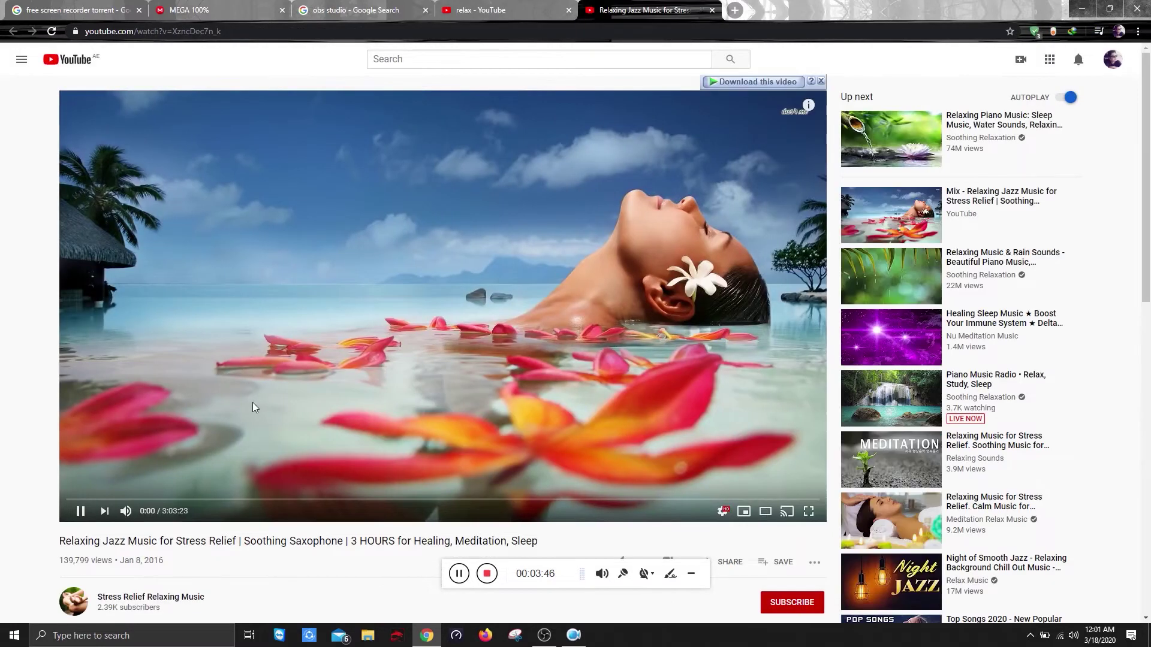
{"action": "scroll", "coordinate": [255, 407], "scroll_direction": "down", "scroll_amount": 2}
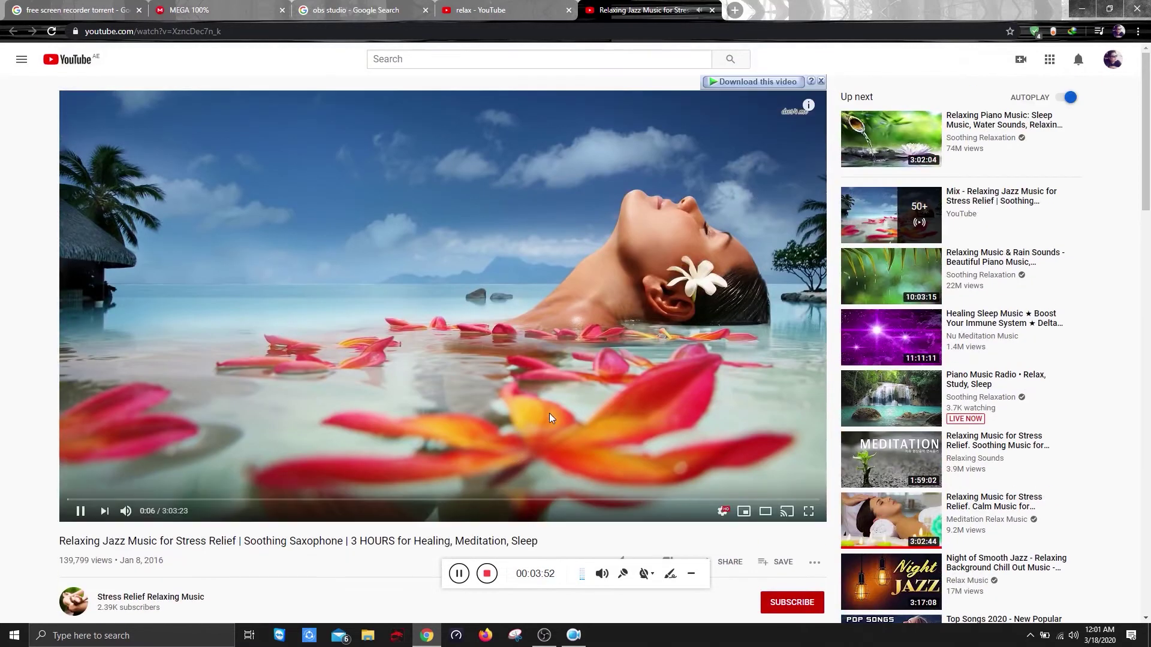
Copy the web address of the open jazz video and return to OBS.
{"action": "left_click", "coordinate": [251, 34]}
{"action": "key", "text": "ctrl+a"}
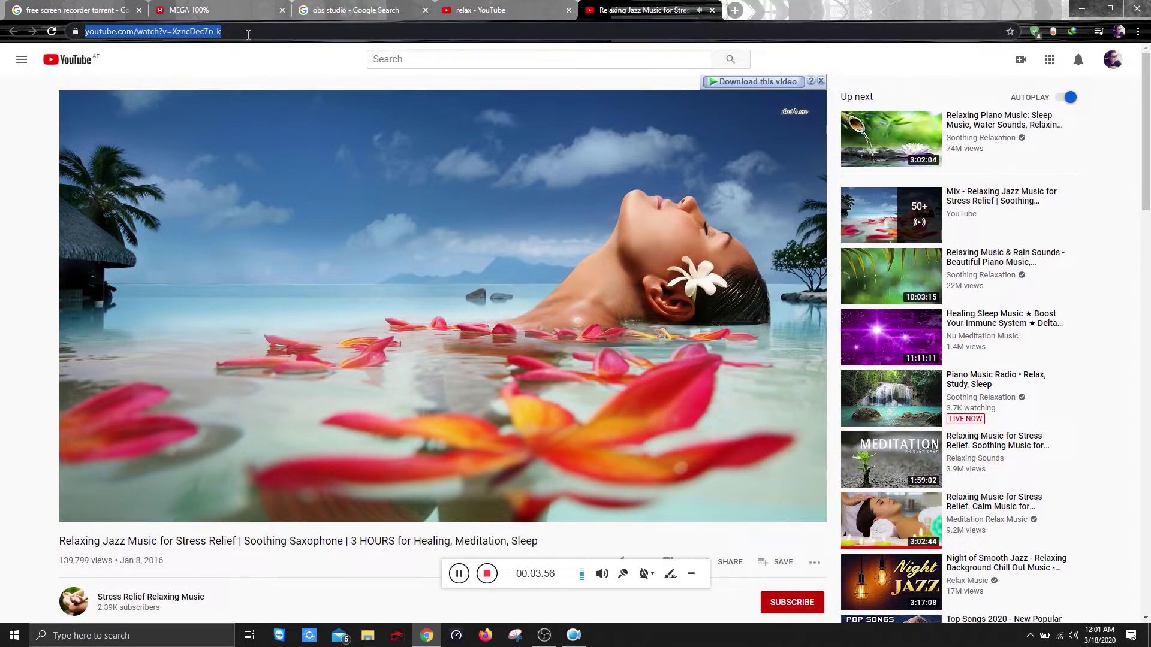
{"action": "left_click", "coordinate": [123, 505]}
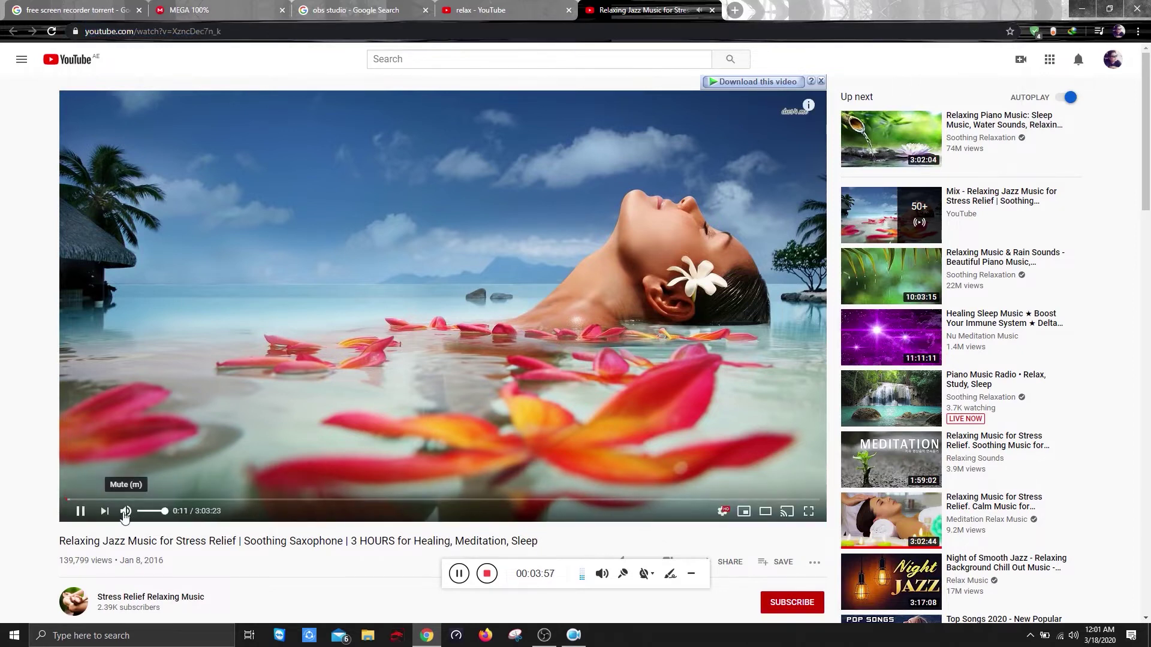
{"action": "left_click", "coordinate": [237, 33]}
{"action": "key", "text": "ctrl+c"}
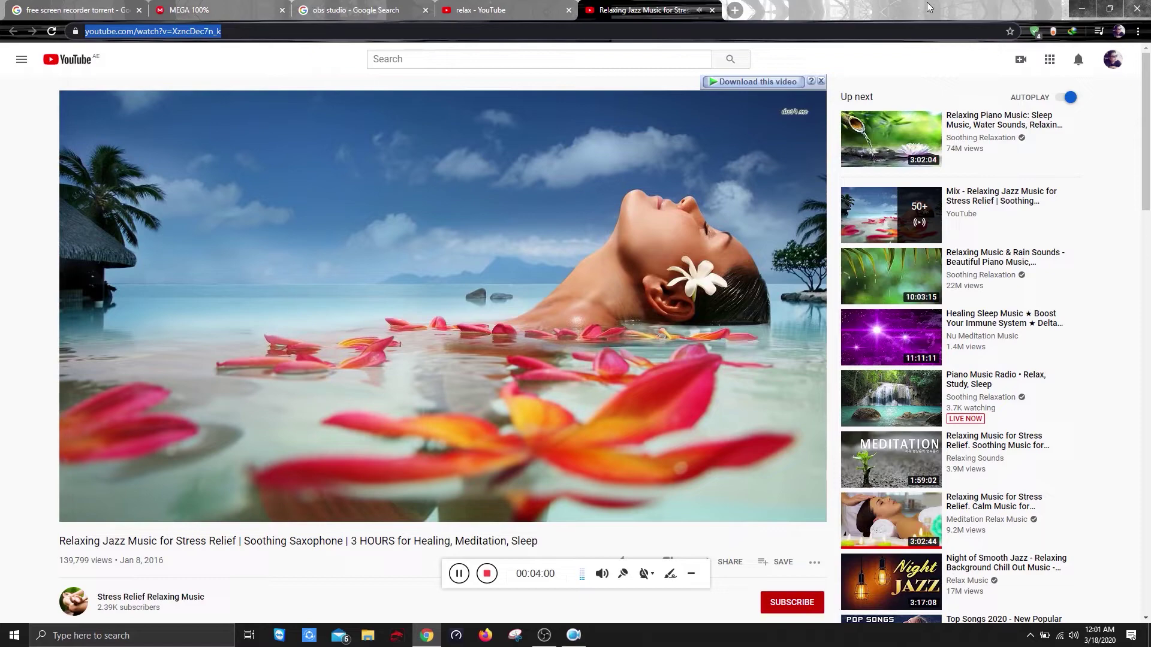
{"action": "left_click", "coordinate": [1084, 8]}
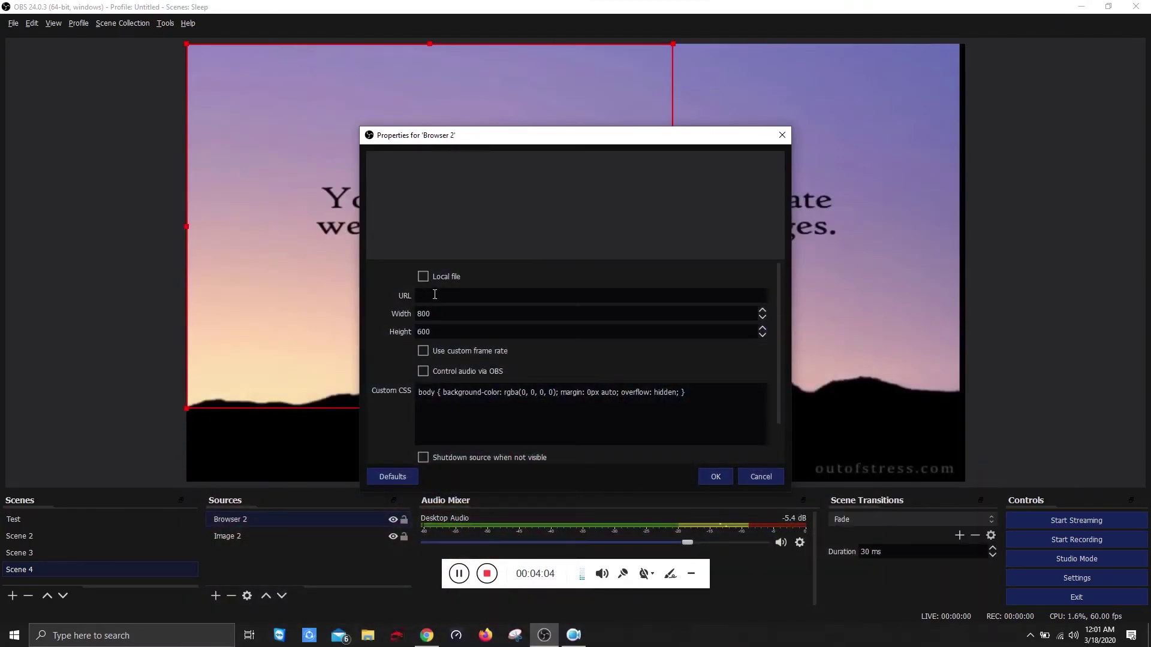
Paste the YouTube link as the Browser 2 URL and apply it with Control audio via OBS and Refresh browser when scene becomes active.
{"action": "key", "text": "ctrl+v"}
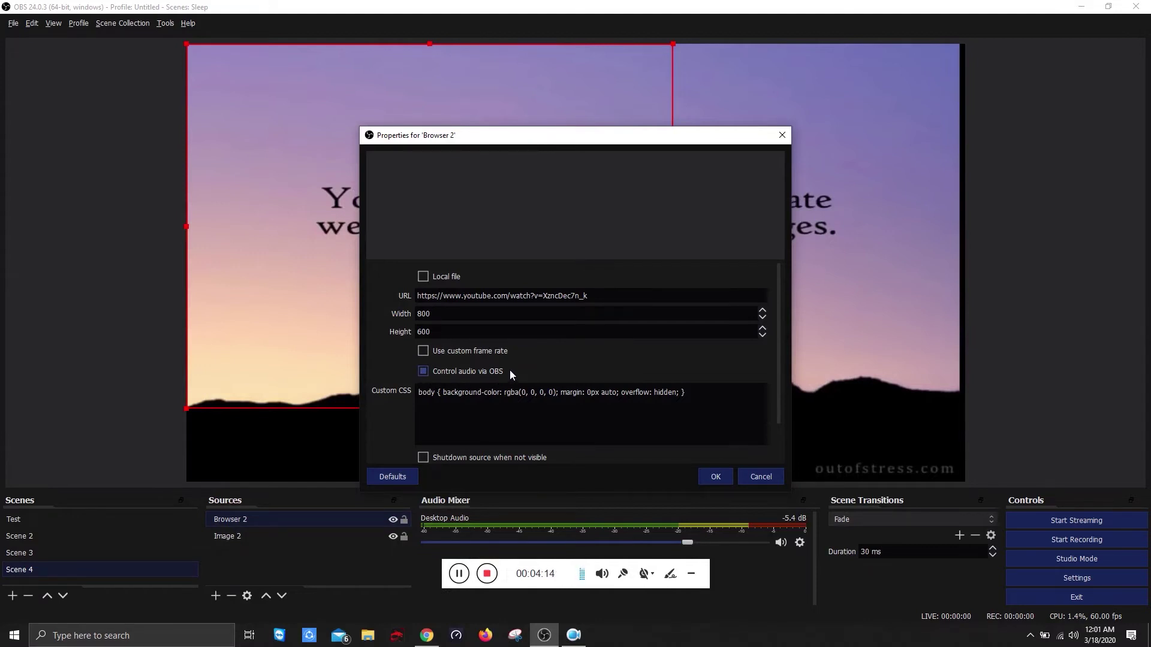
{"action": "scroll", "coordinate": [510, 375], "scroll_direction": "down", "scroll_amount": 2}
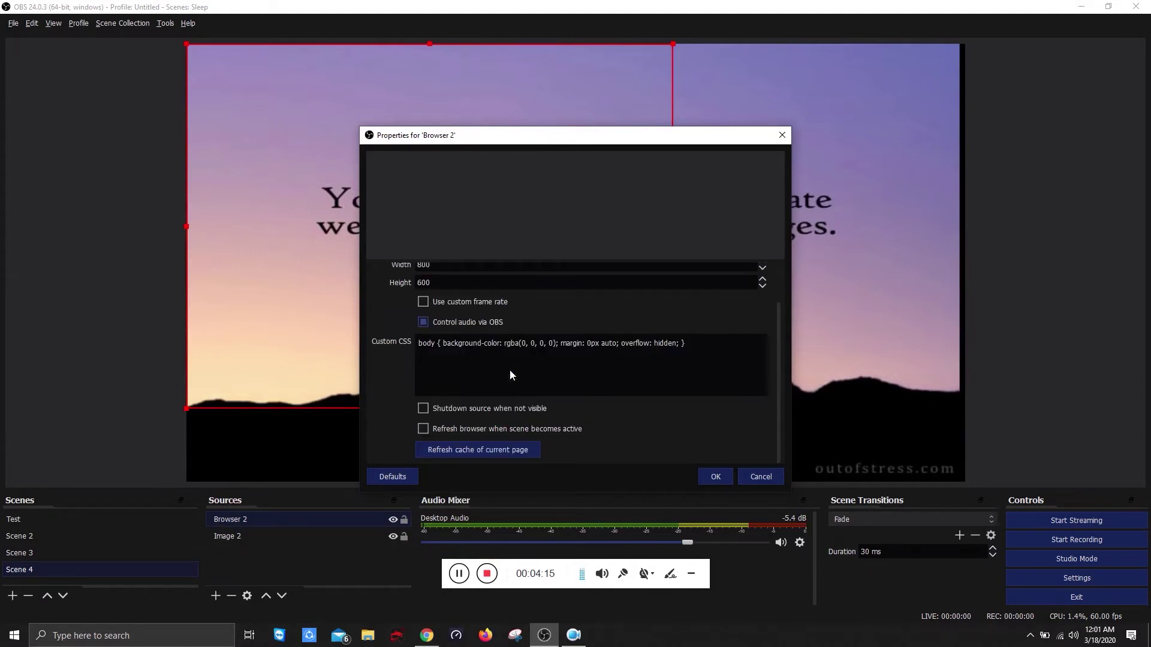
{"action": "left_click", "coordinate": [429, 432]}
{"action": "scroll", "coordinate": [569, 327], "scroll_direction": "up", "scroll_amount": 2}
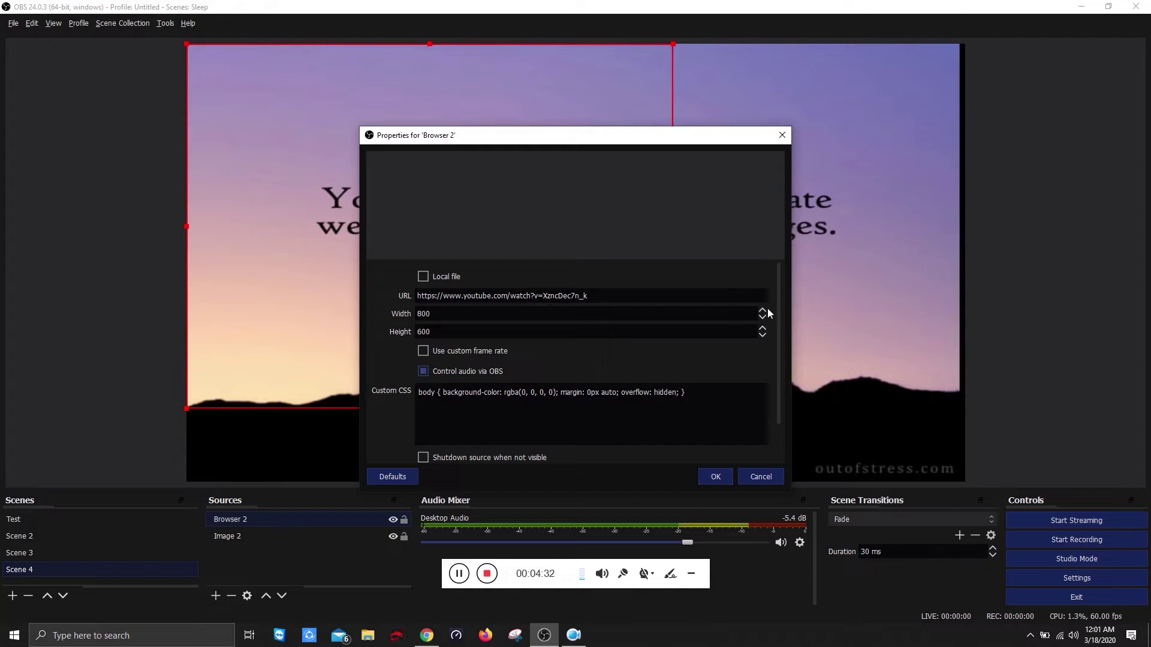
{"action": "left_click", "coordinate": [715, 478]}
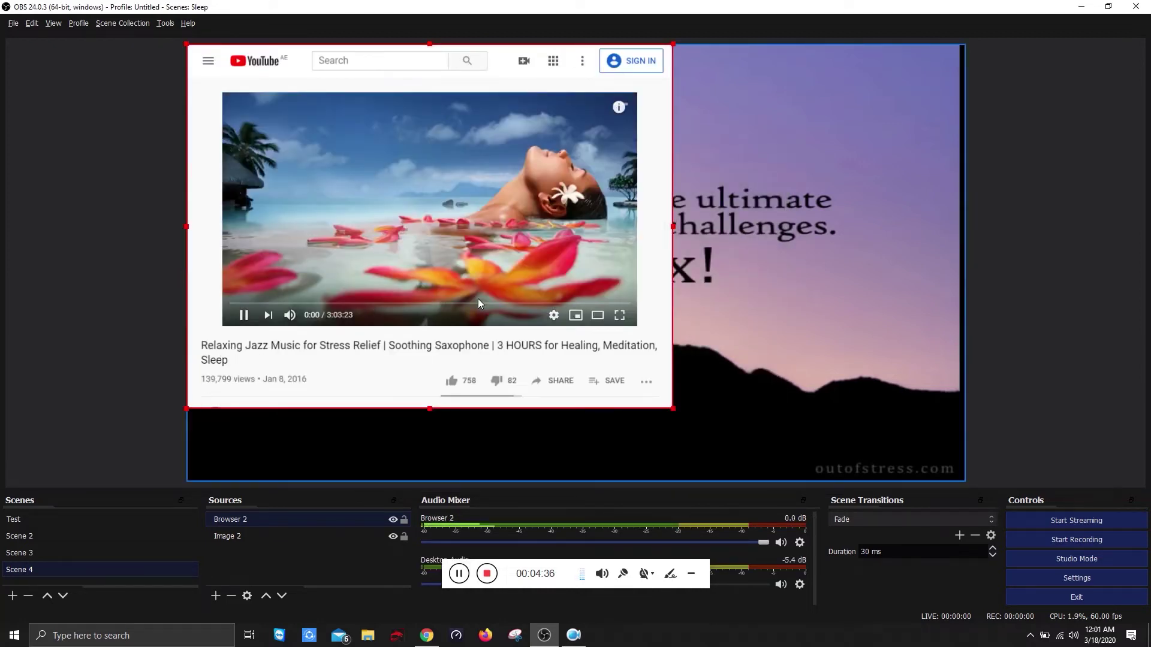
Shrink the YouTube browser source and place it centred along the lower edge of the canvas.
{"action": "left_click_drag", "start_coordinate": [395, 89], "coordinate": [573, 156]}
{"action": "left_click_drag", "start_coordinate": [354, 119], "coordinate": [466, 205]}
{"action": "left_click_drag", "start_coordinate": [644, 314], "coordinate": [573, 311]}
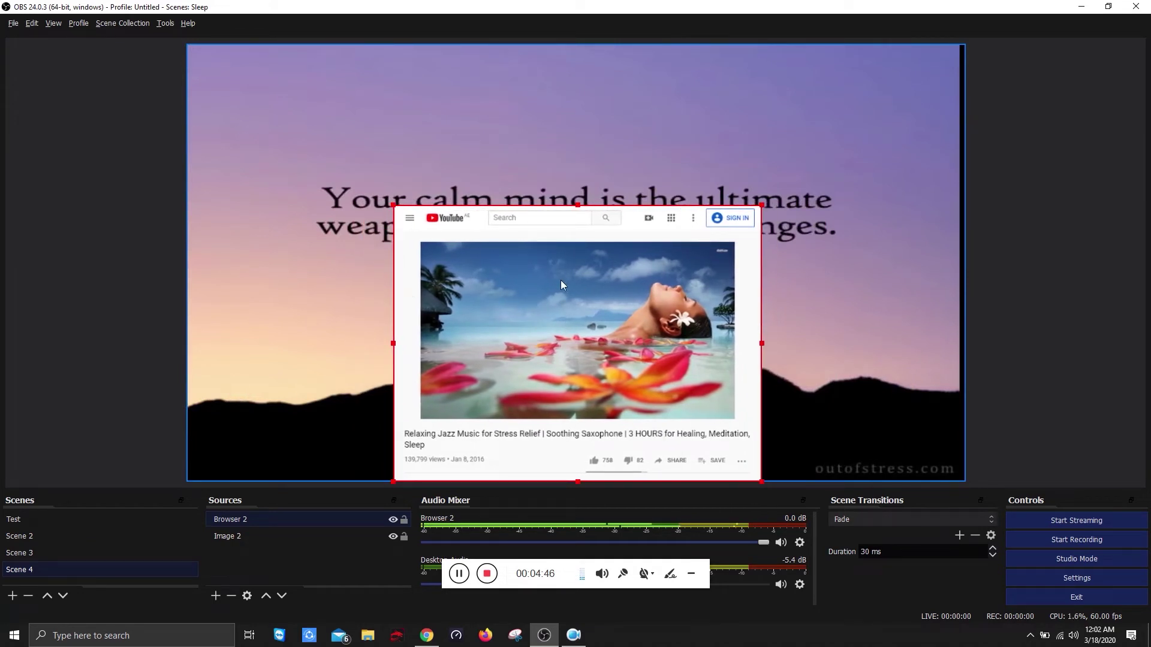
Move Browser 2 below Image 2 in the source order so the quote image covers the video, and deselect it.
{"action": "left_click", "coordinate": [275, 264]}
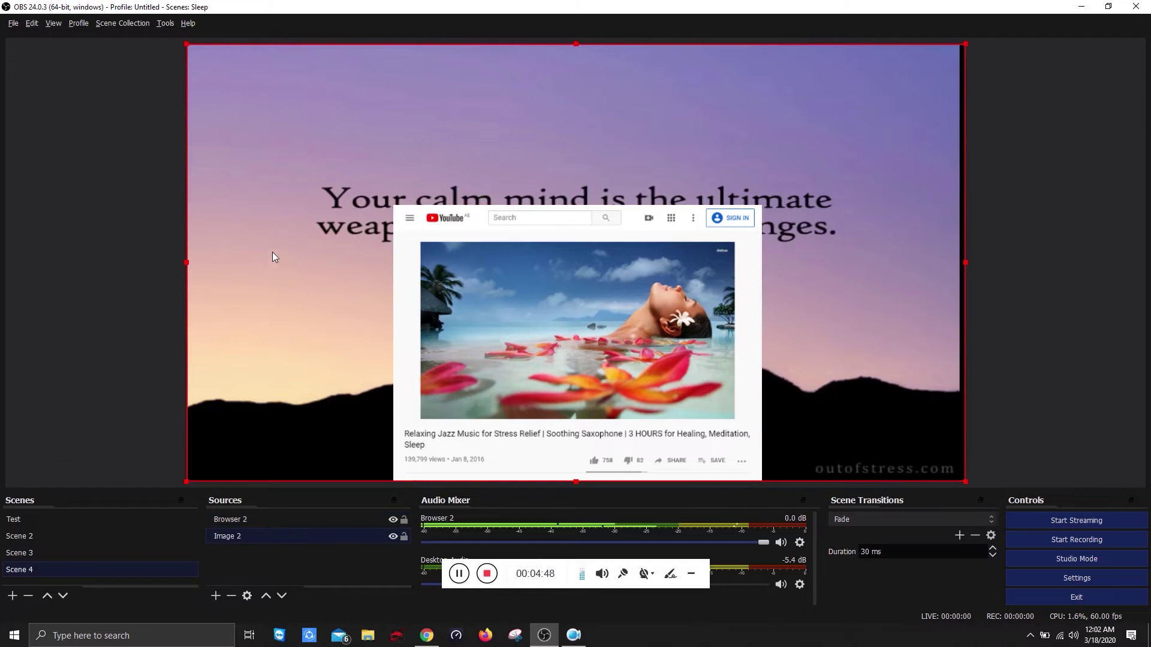
{"action": "left_click", "coordinate": [454, 284]}
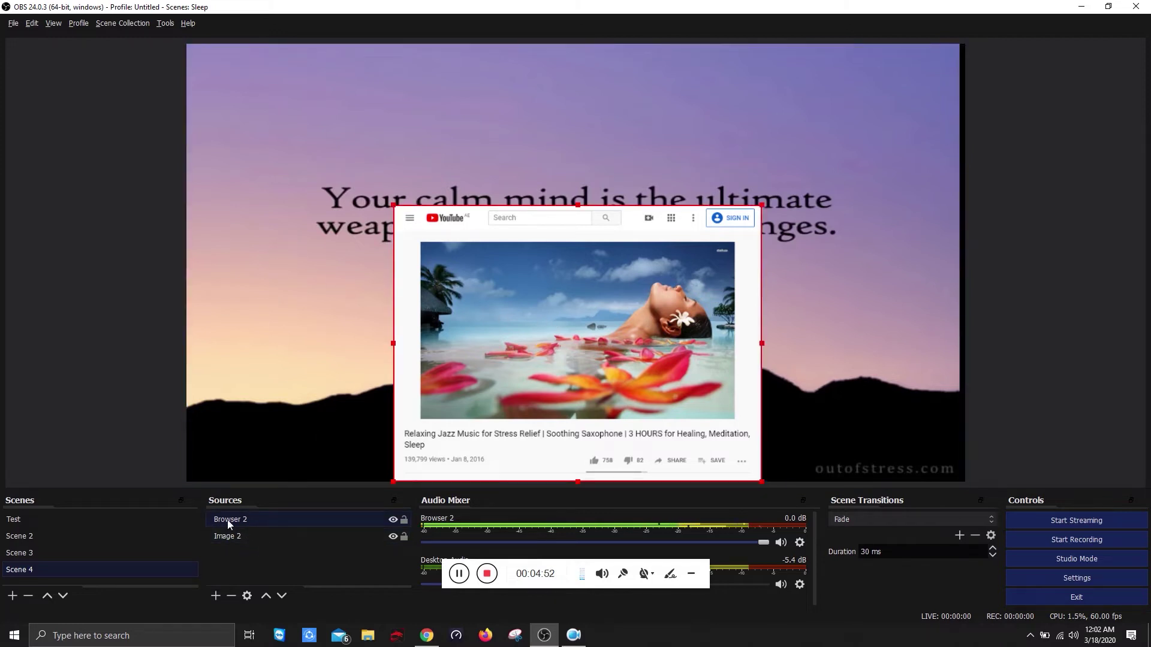
{"action": "left_click", "coordinate": [283, 596]}
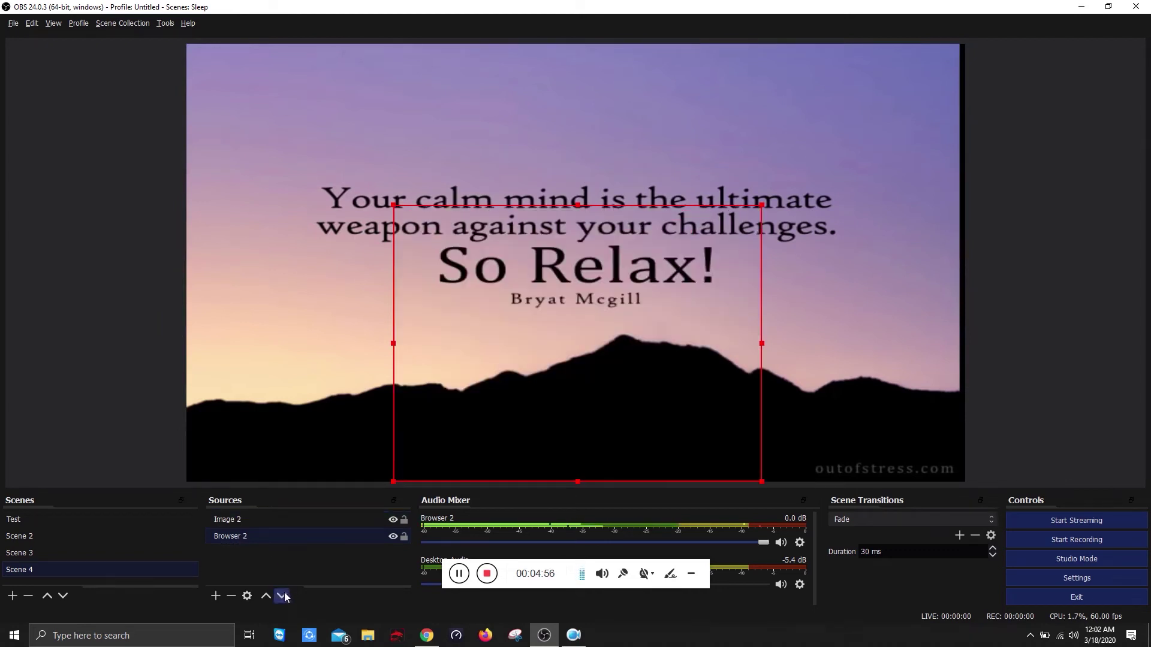
{"action": "left_click", "coordinate": [153, 372]}
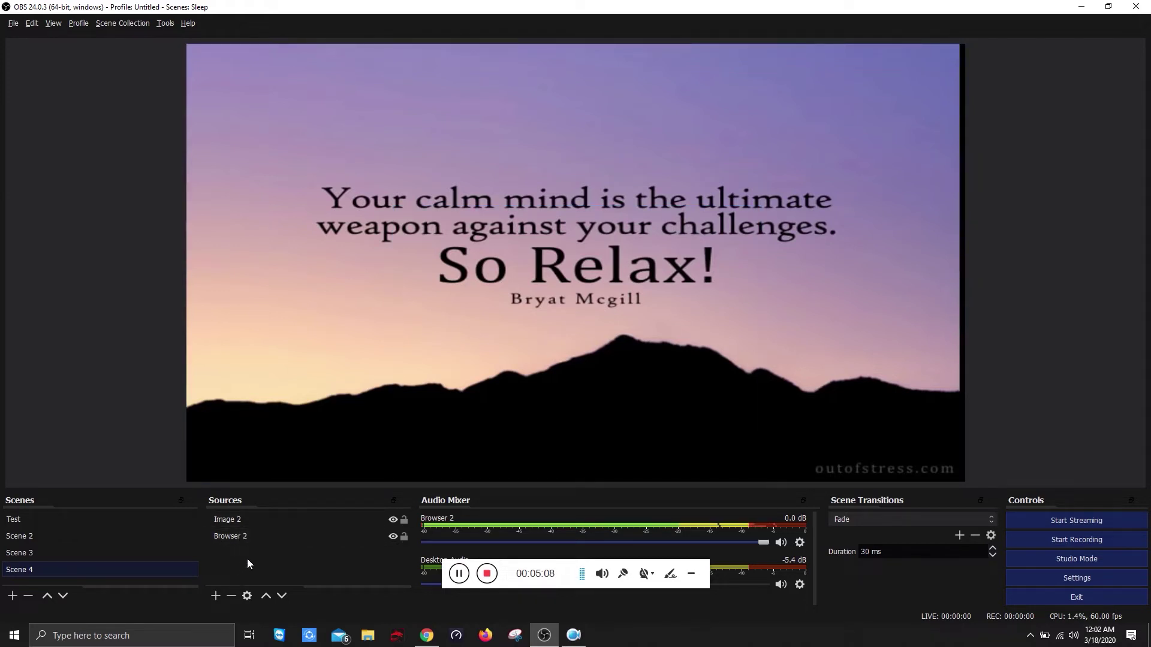
Add a new Text (GDI+) source to Scene 4 with the text "Please Subscribe to my Channel".
{"action": "left_click", "coordinate": [216, 597]}
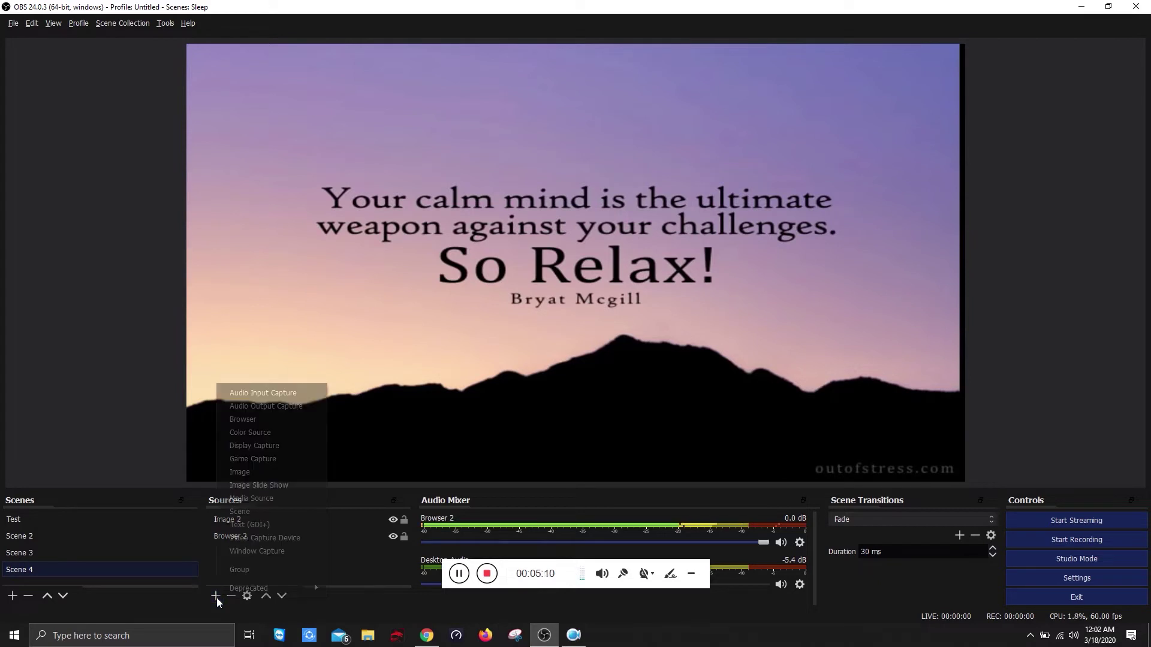
{"action": "left_click", "coordinate": [293, 525]}
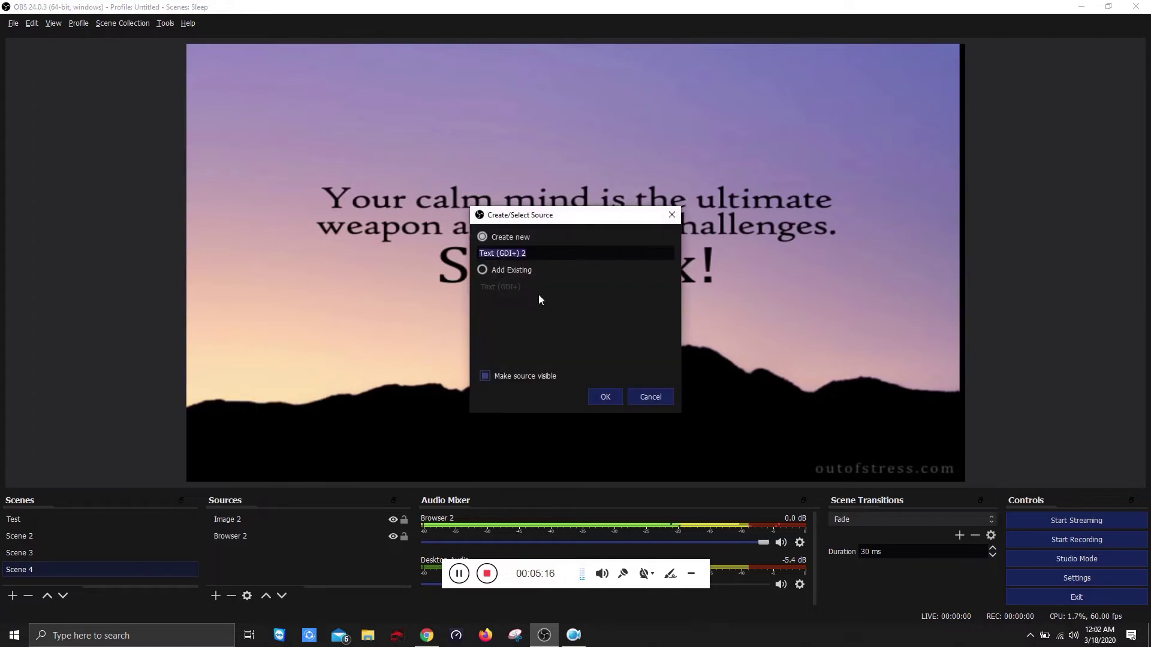
{"action": "left_click", "coordinate": [603, 395]}
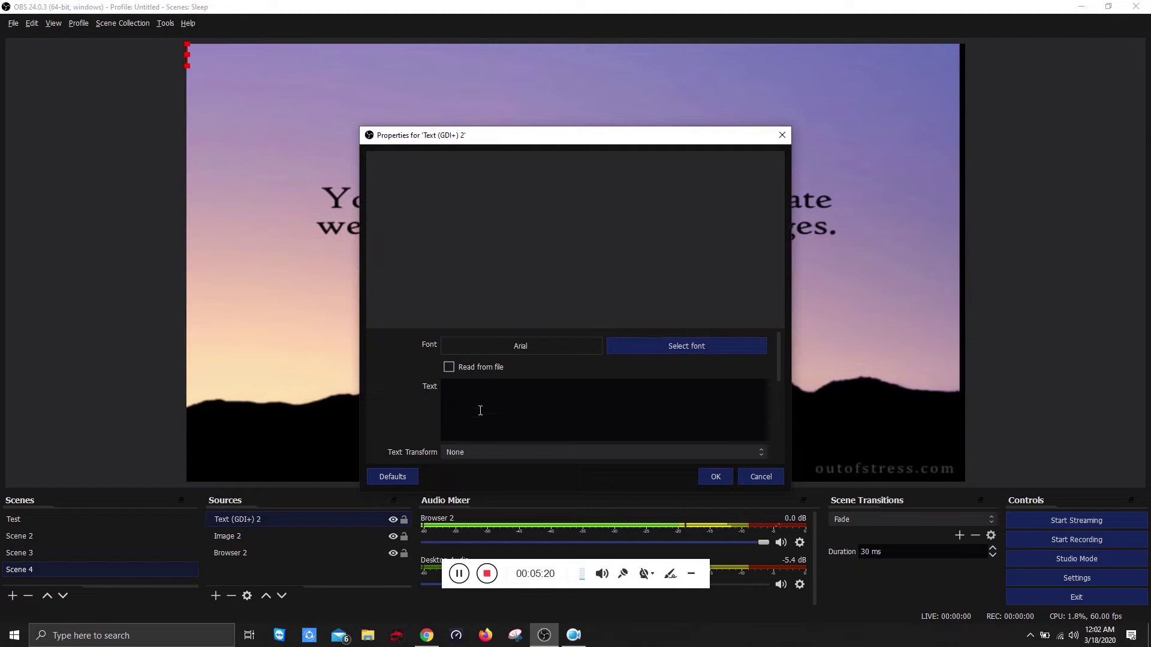
{"action": "type", "text": "Please Subscr"}
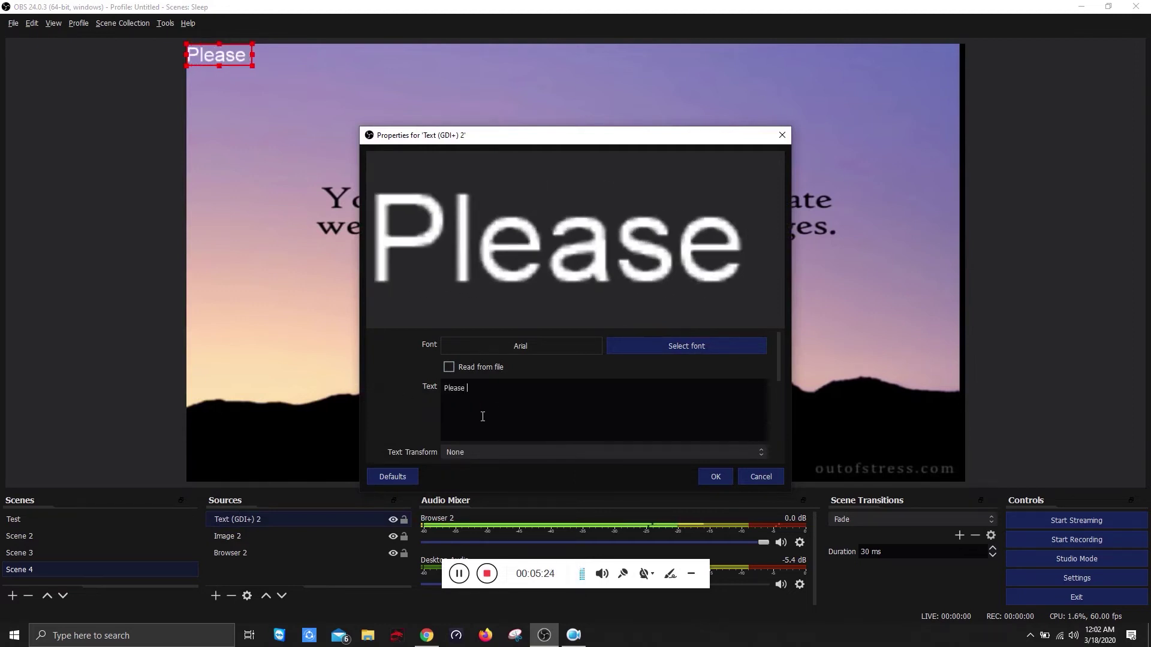
{"action": "type", "text": "ibe"}
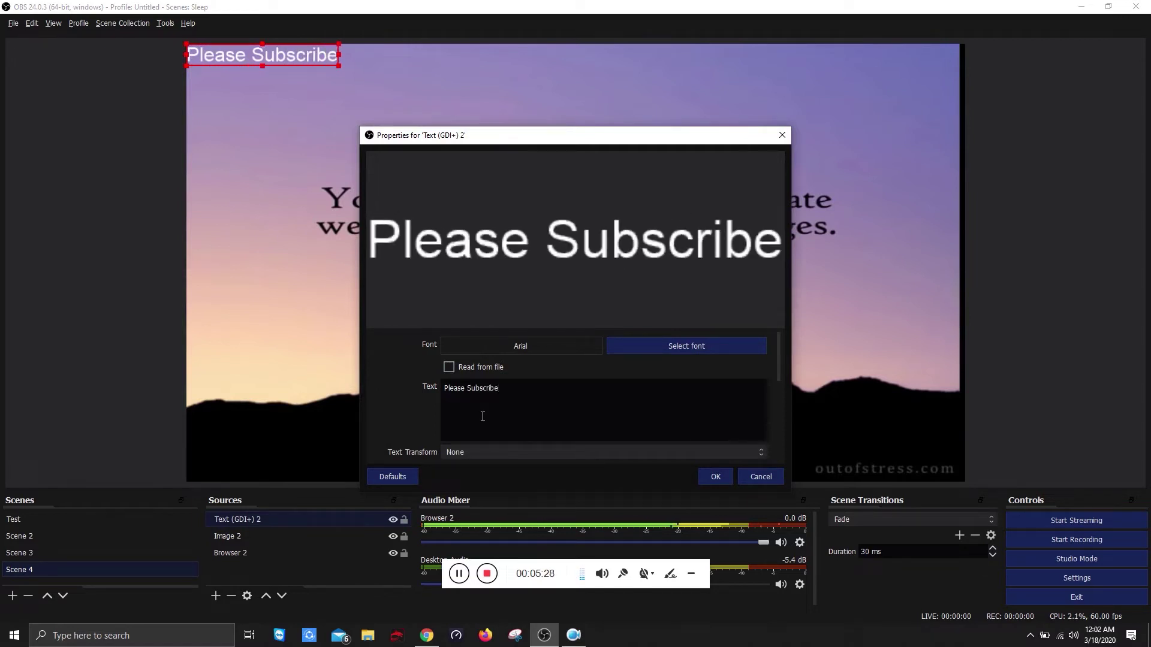
{"action": "type", "text": " to my Channel"}
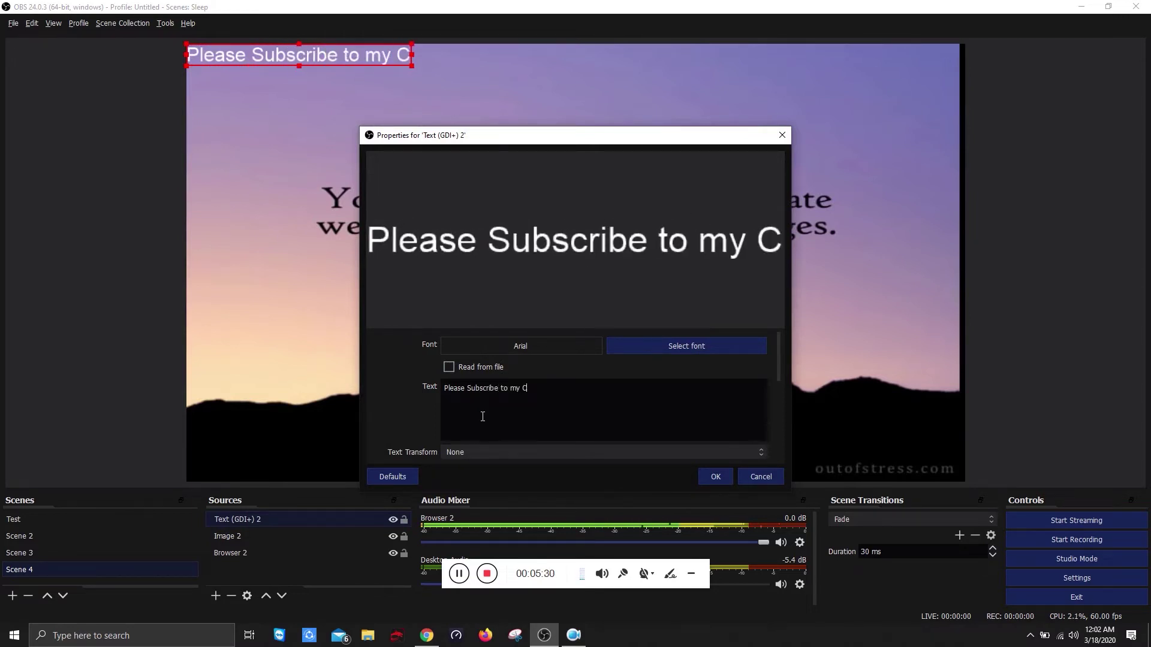